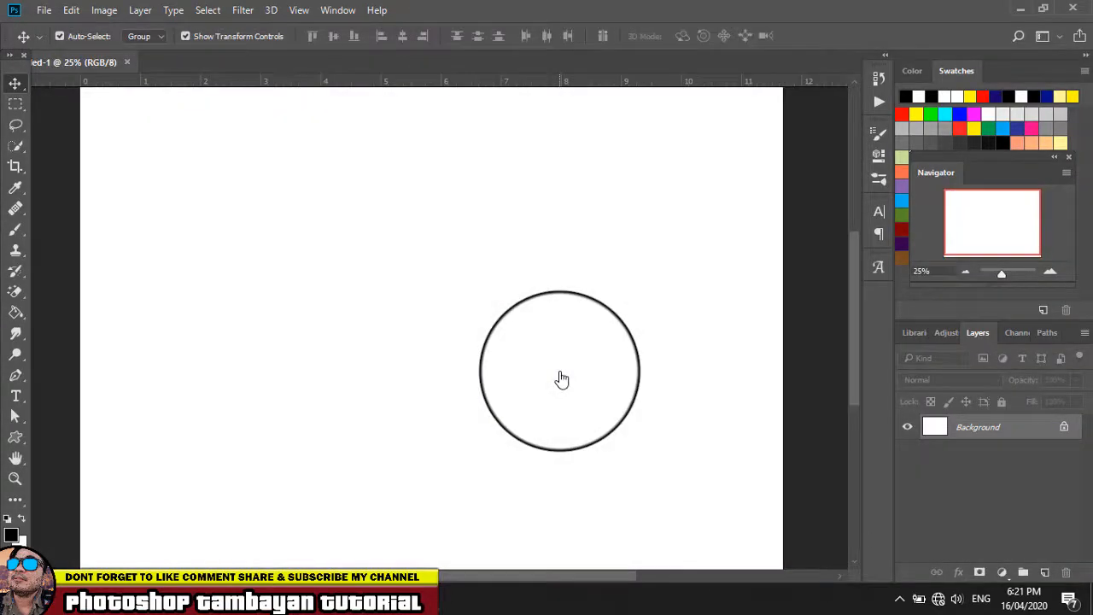
- Draw a wide paragraph text box across the upper part of the canvas and enter HAPPY
key(ctrl+0)
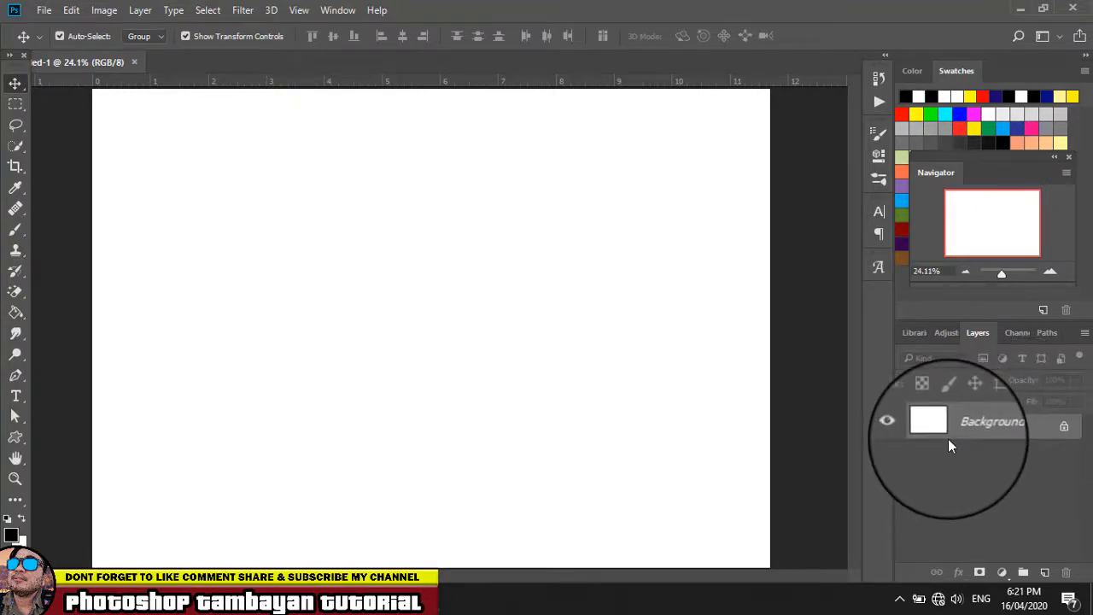
click(17, 397)
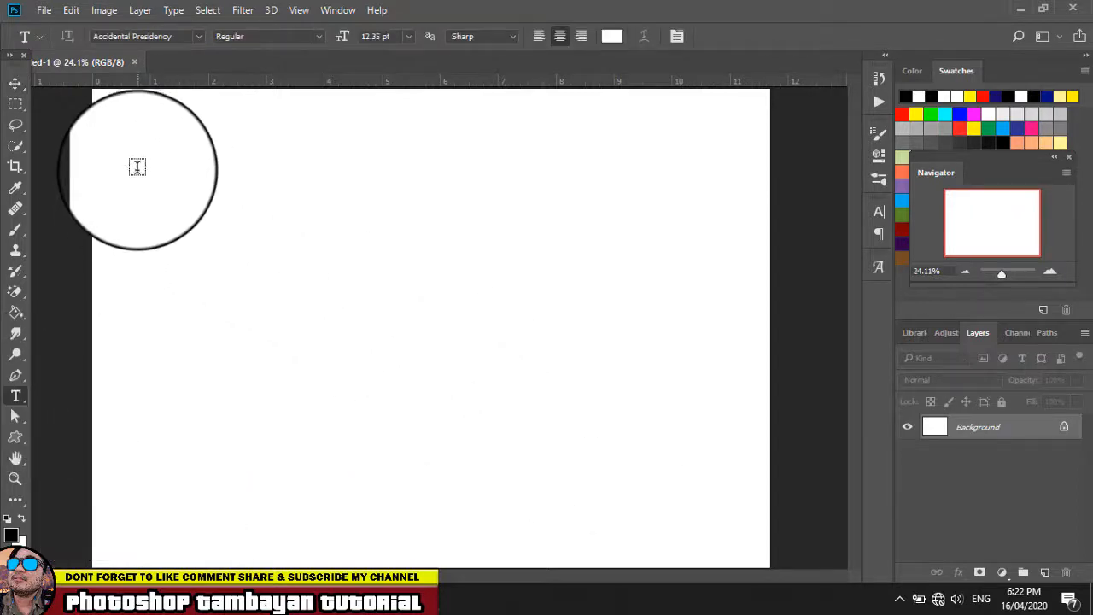
drag(161, 166, 605, 346)
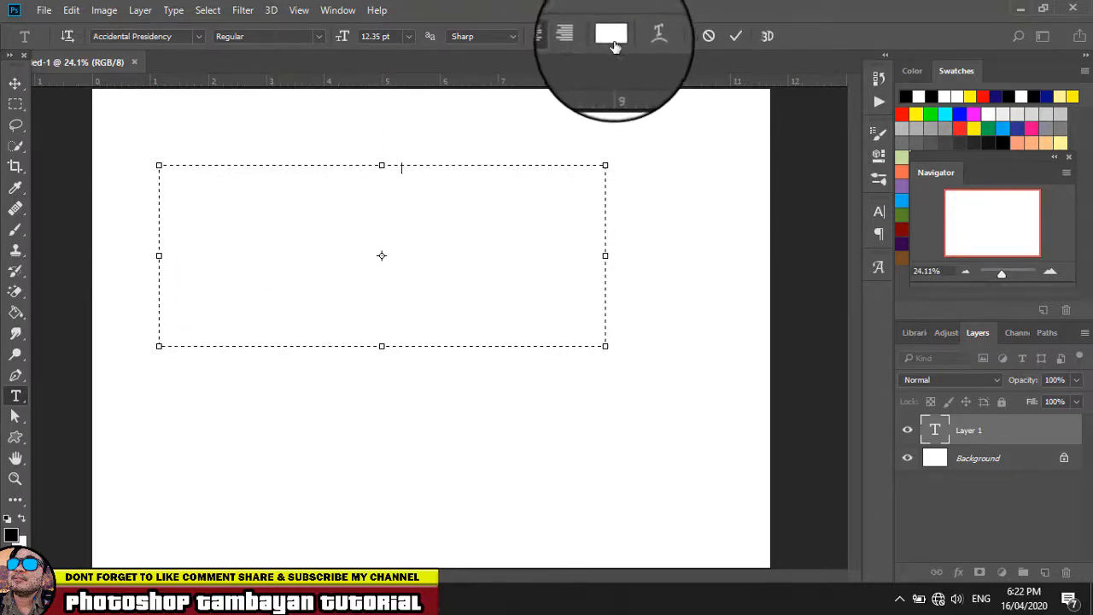
- Set the word HAPPY to black (000000) and its font size to 72 pt
drag(413, 172, 185, 176)
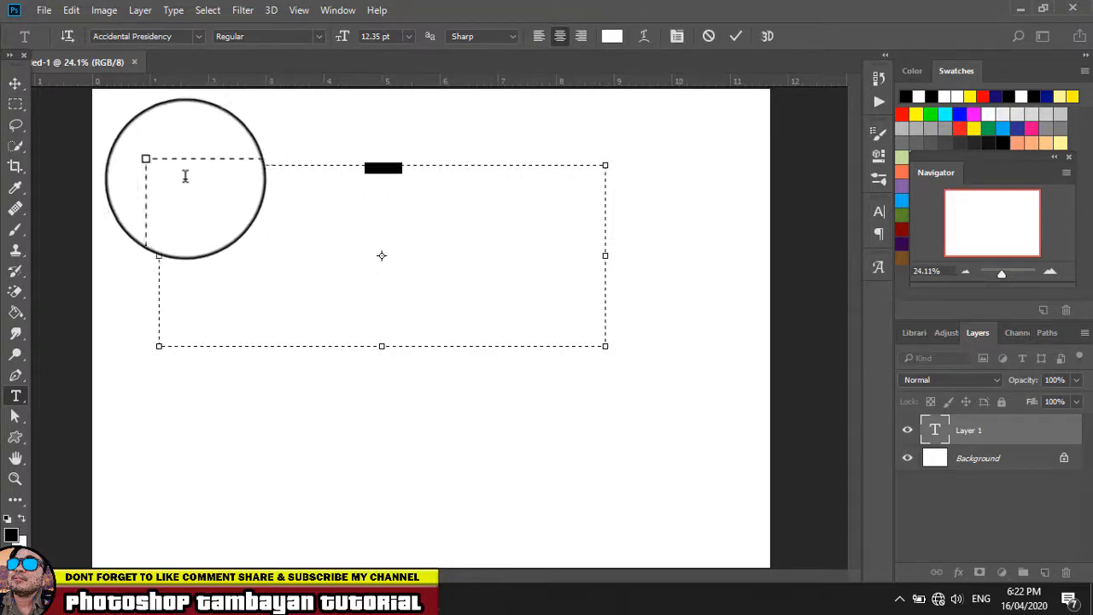
click(613, 36)
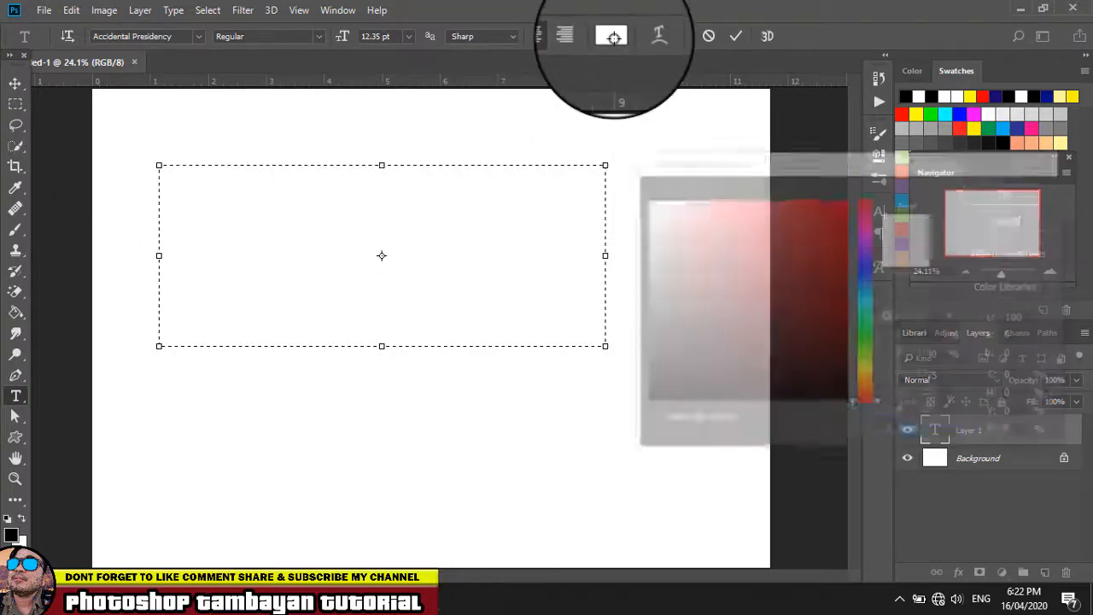
click(837, 402)
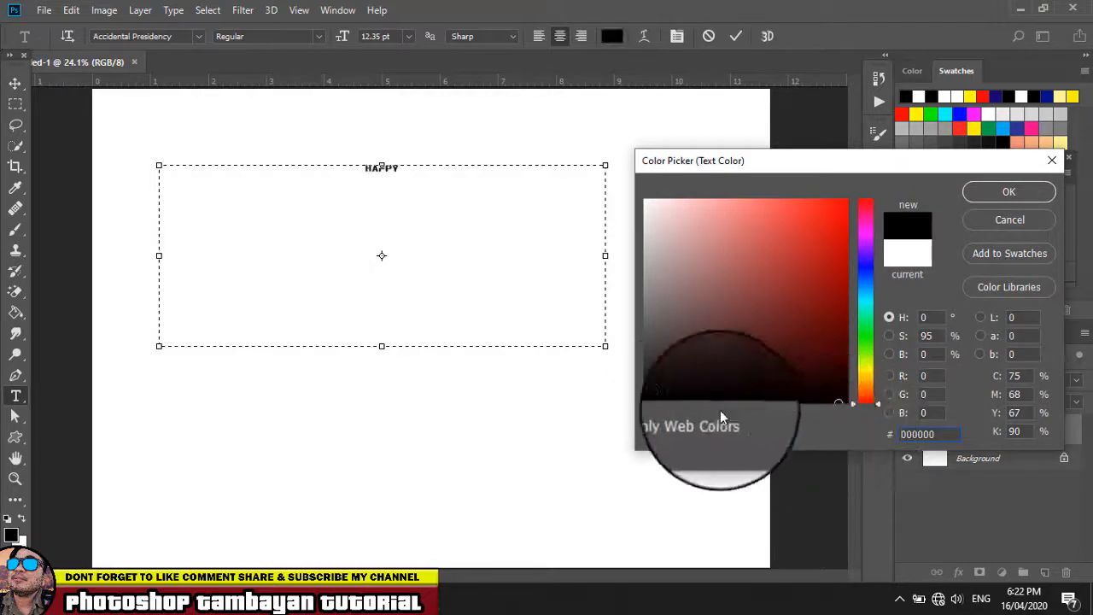
drag(670, 394, 615, 419)
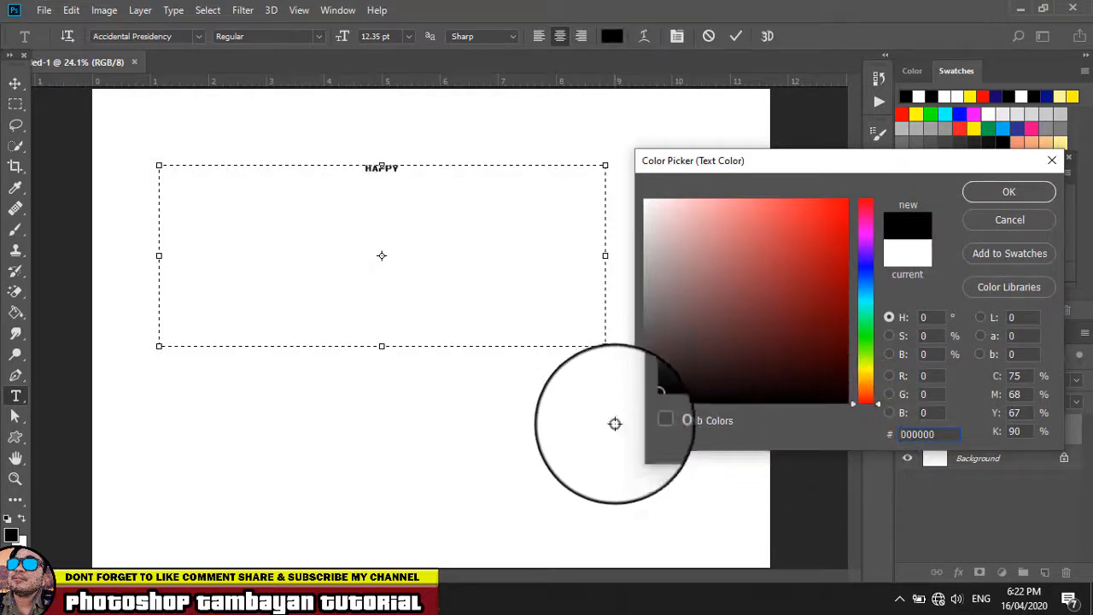
click(982, 195)
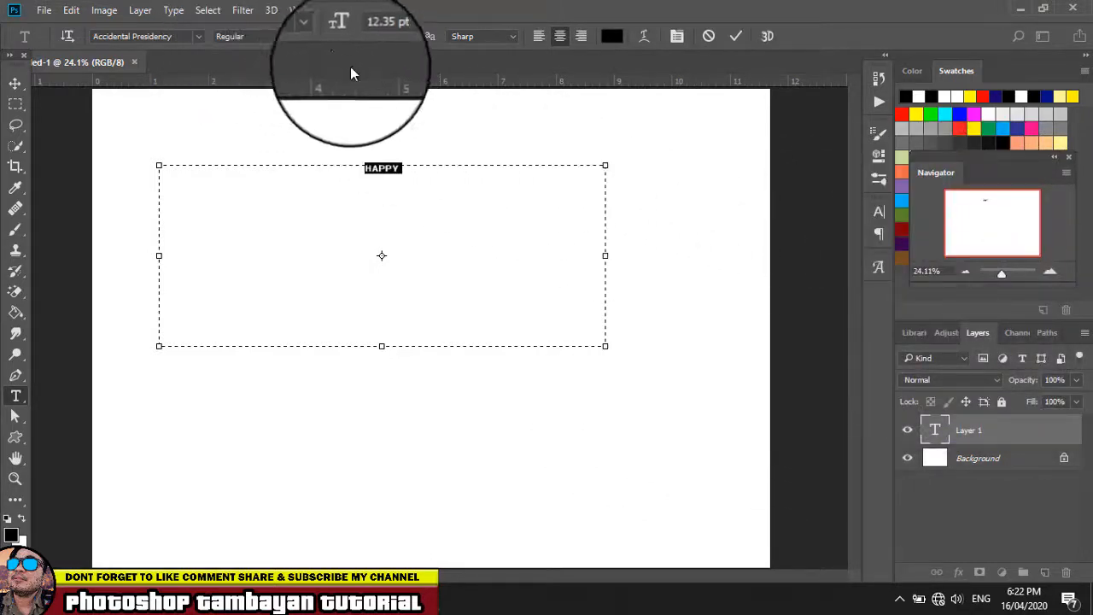
click(409, 36)
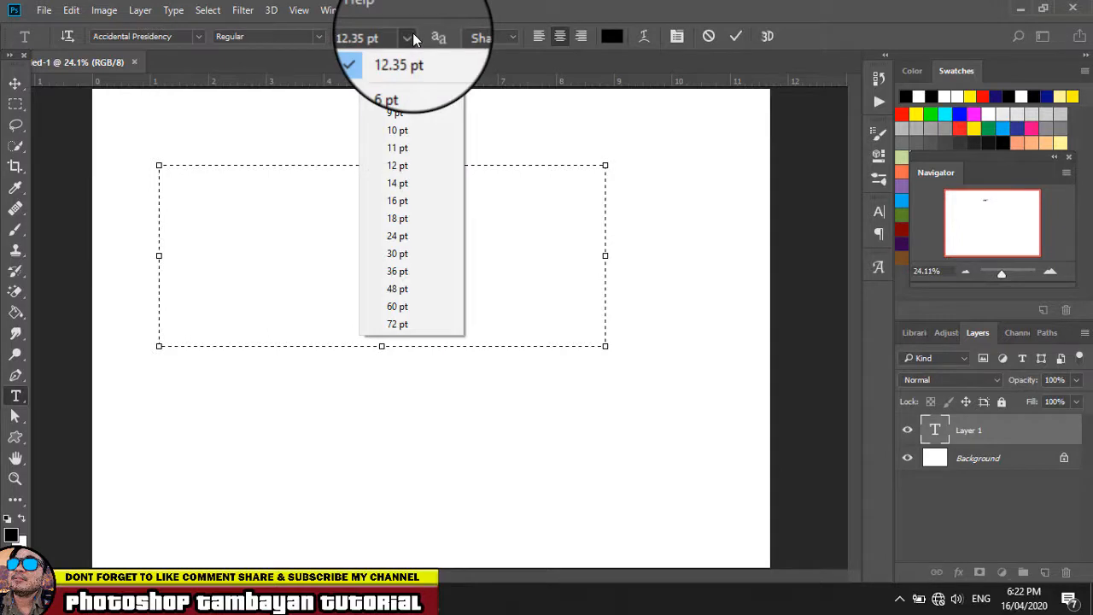
click(426, 328)
- Complete the text as HAPPY BIRTHDAY and resize its text box wider and shallower so the words fit on one line
click(476, 192)
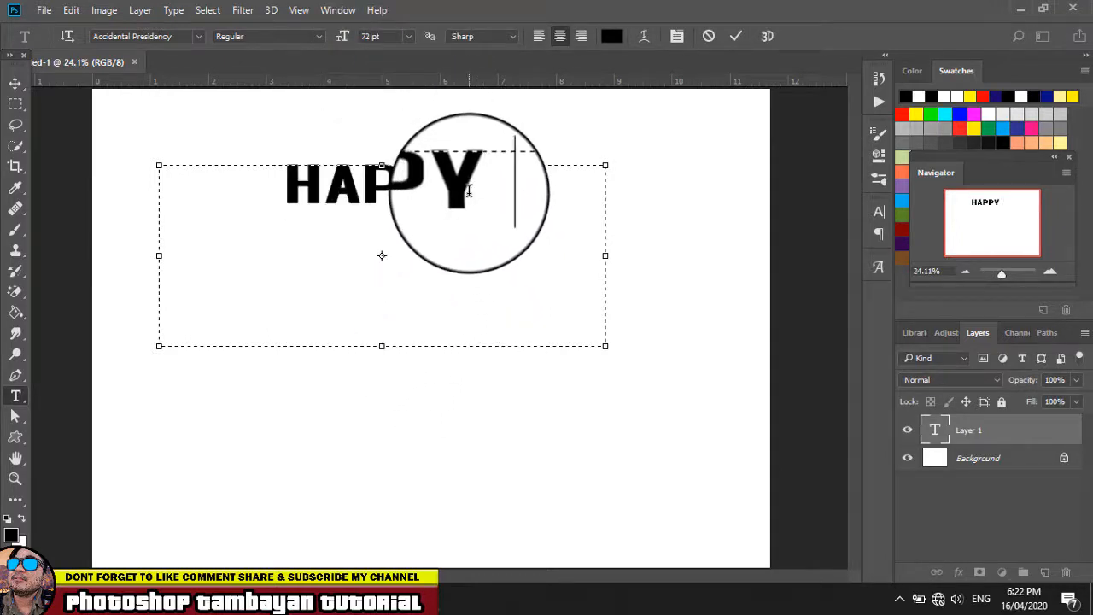
text(BIET)
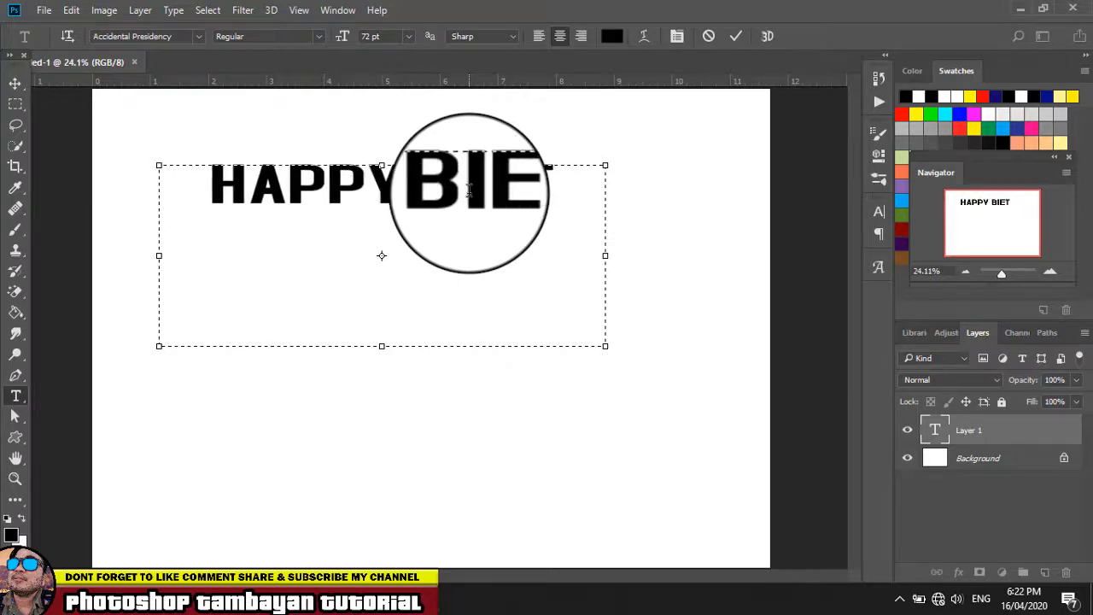
key(BackSpace)
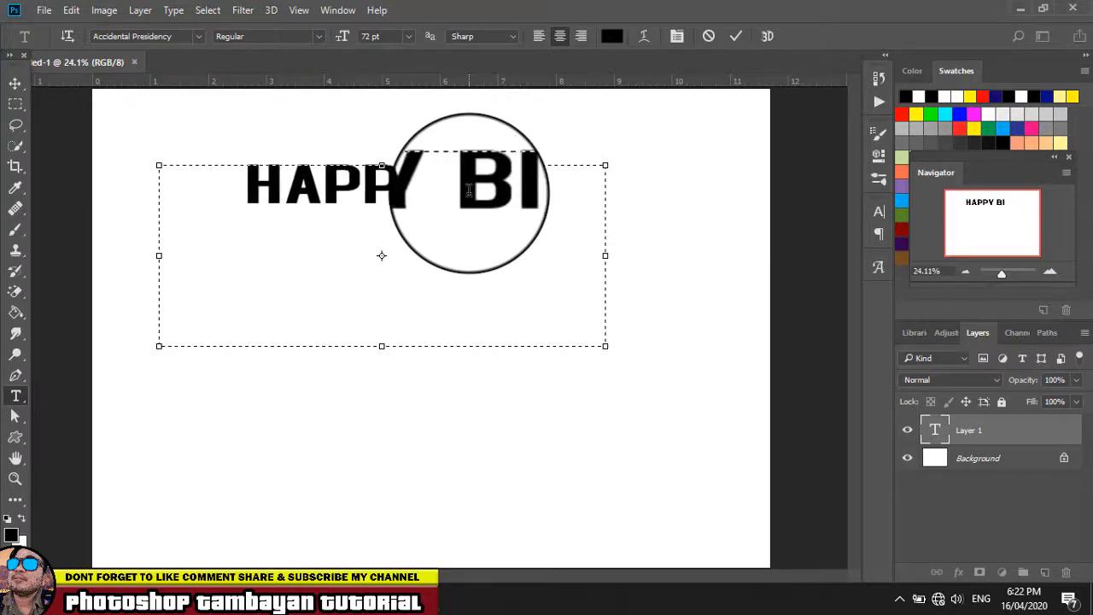
text(RTH)
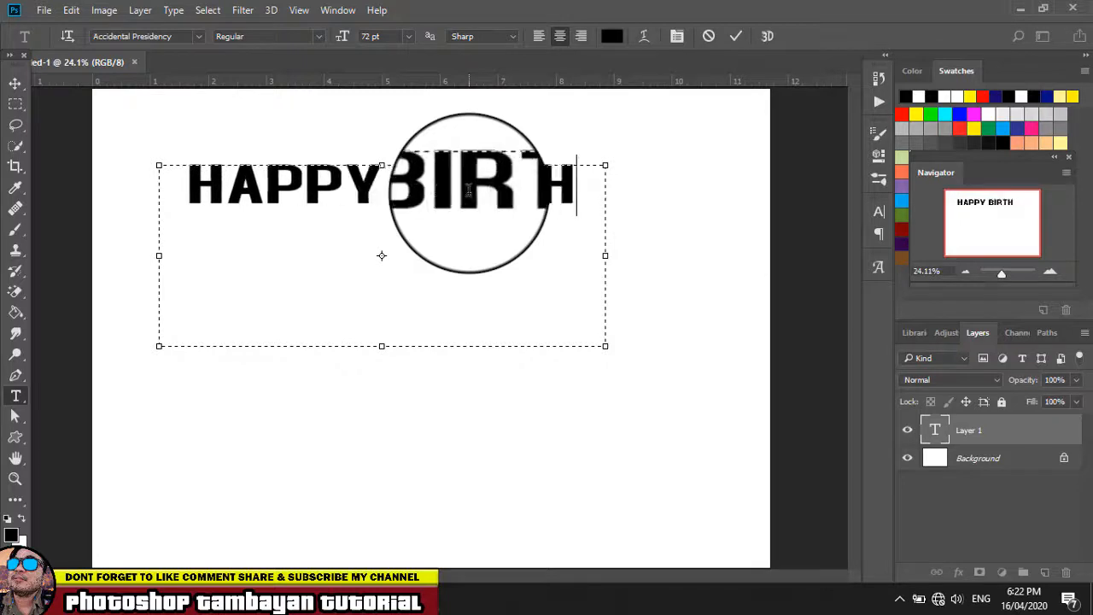
text(-)
key(Return)
text(DA)
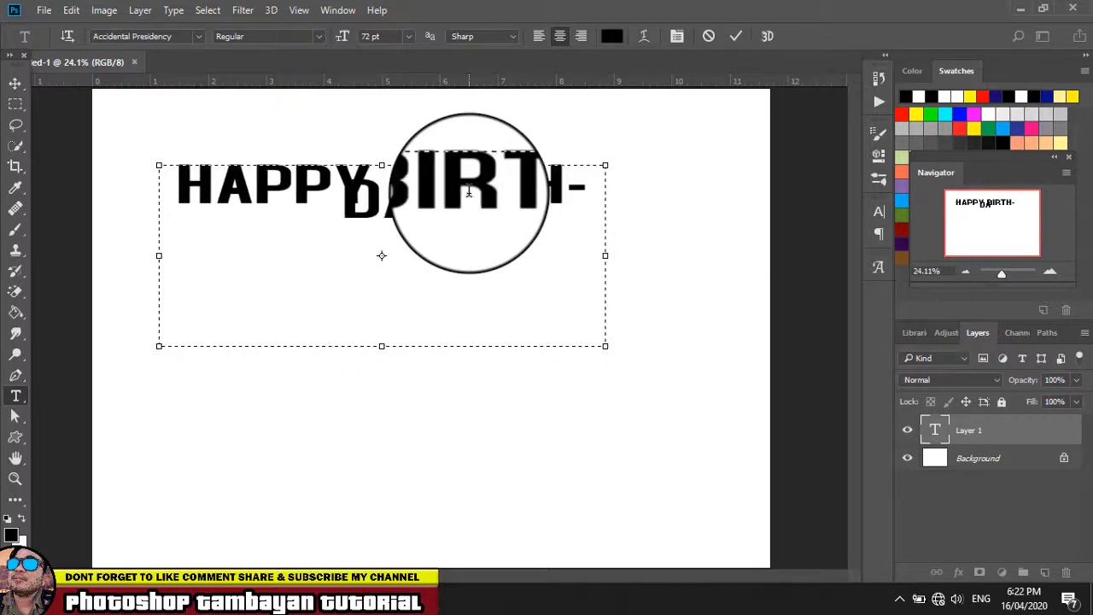
text(Y)
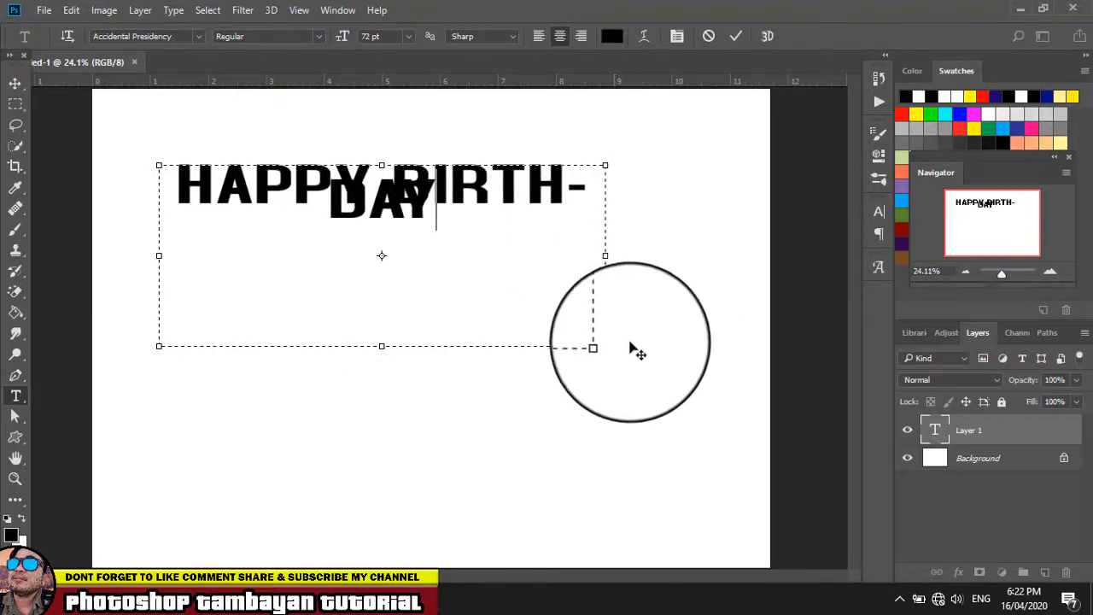
drag(605, 346, 695, 219)
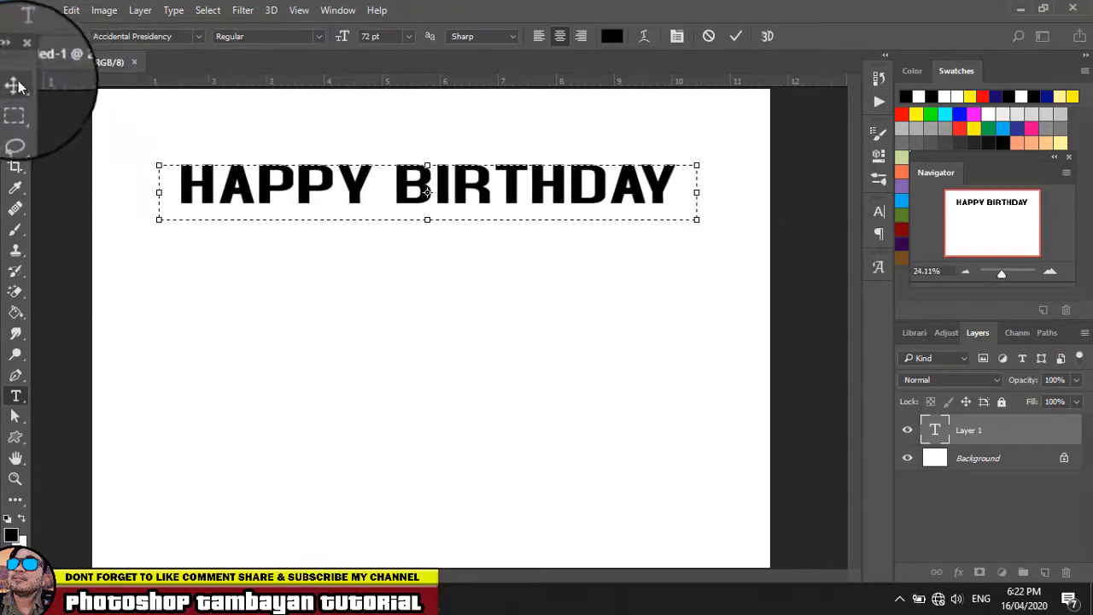
- Move the HAPPY BIRTHDAY text straight down to the lower part of the canvas and deselect it
click(15, 83)
drag(559, 187, 557, 437)
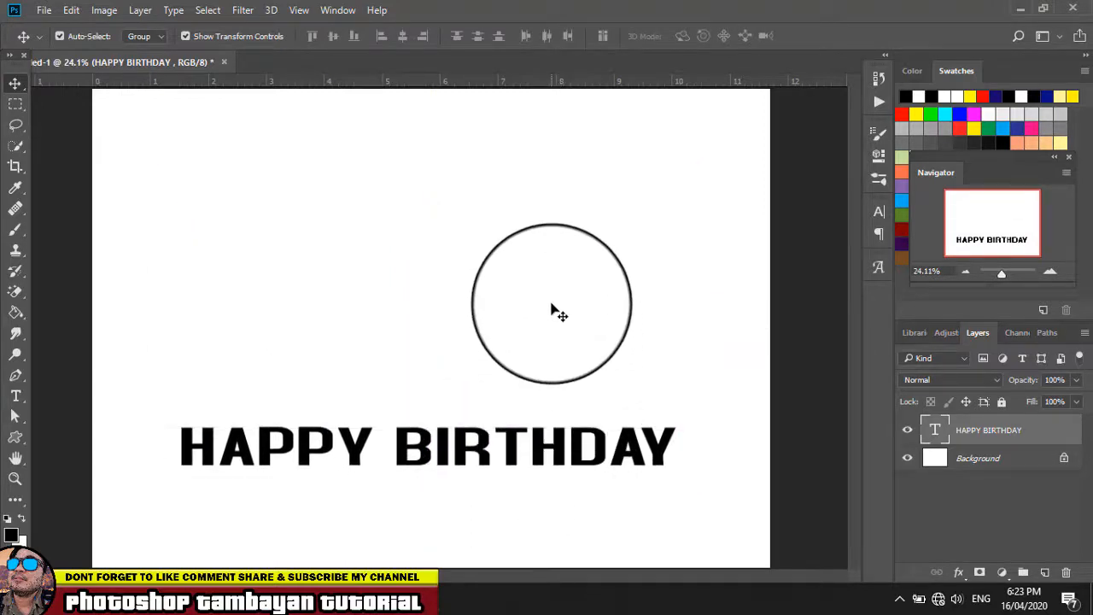
click(553, 310)
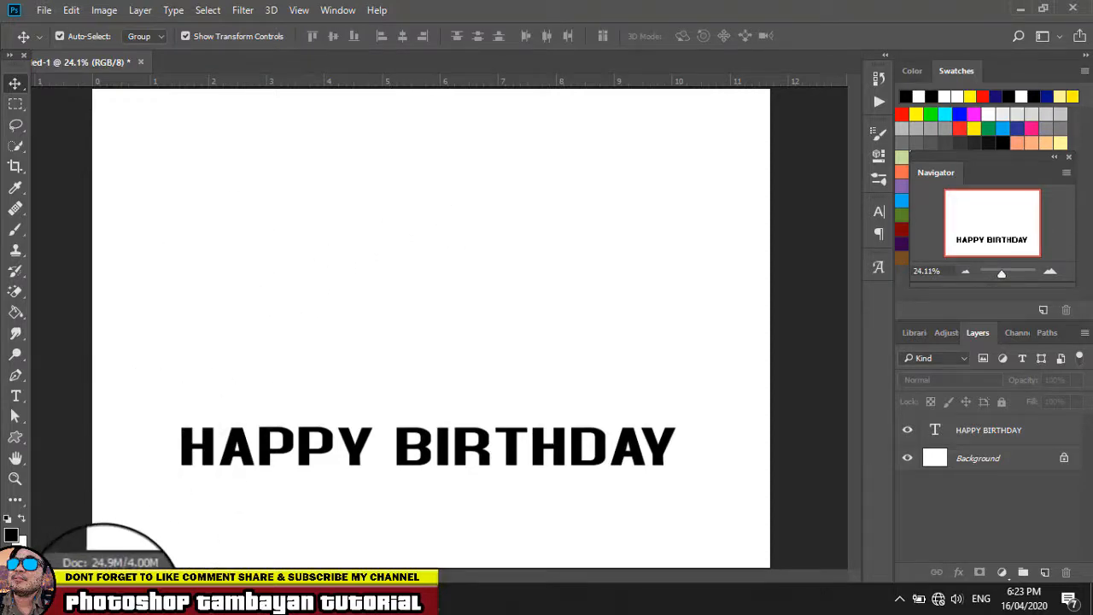
- Place the girl's portrait image with the green diamond backdrop from the edit folder into the document
click(104, 602)
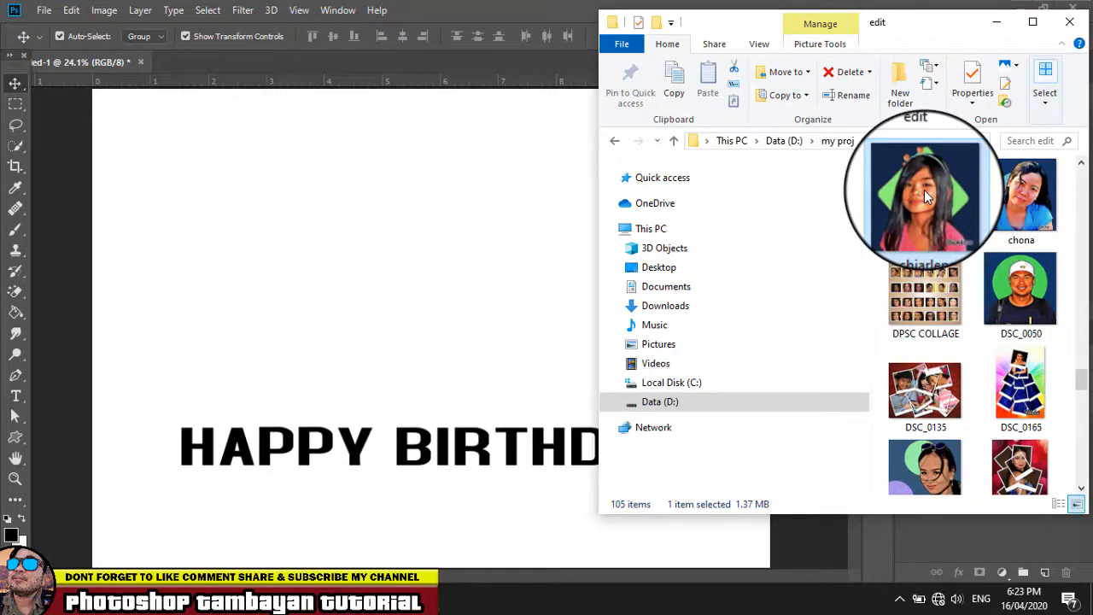
drag(924, 189, 401, 277)
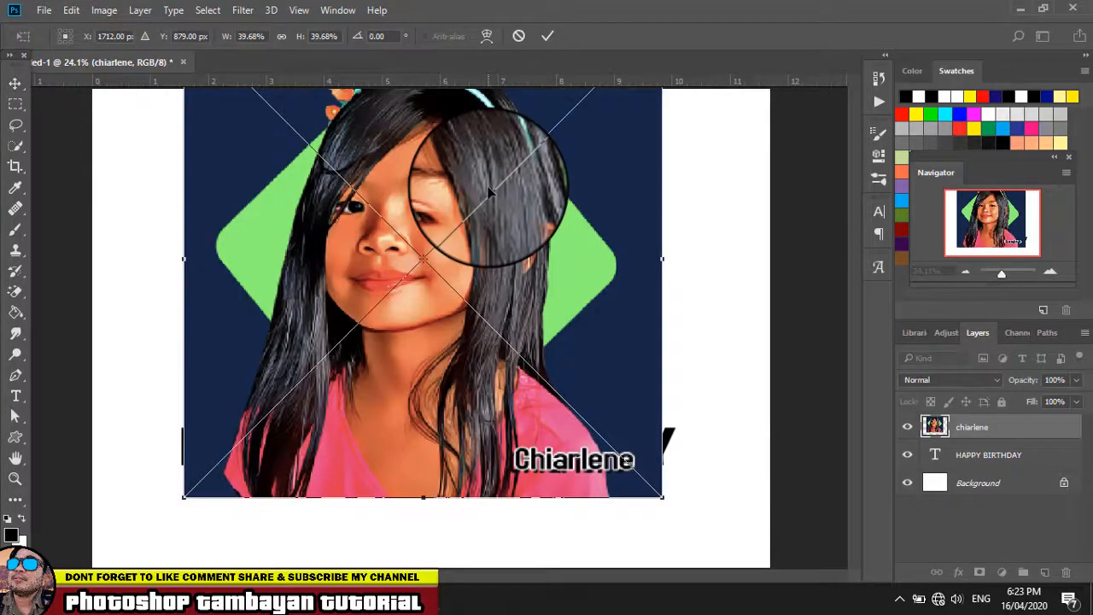
key(Return)
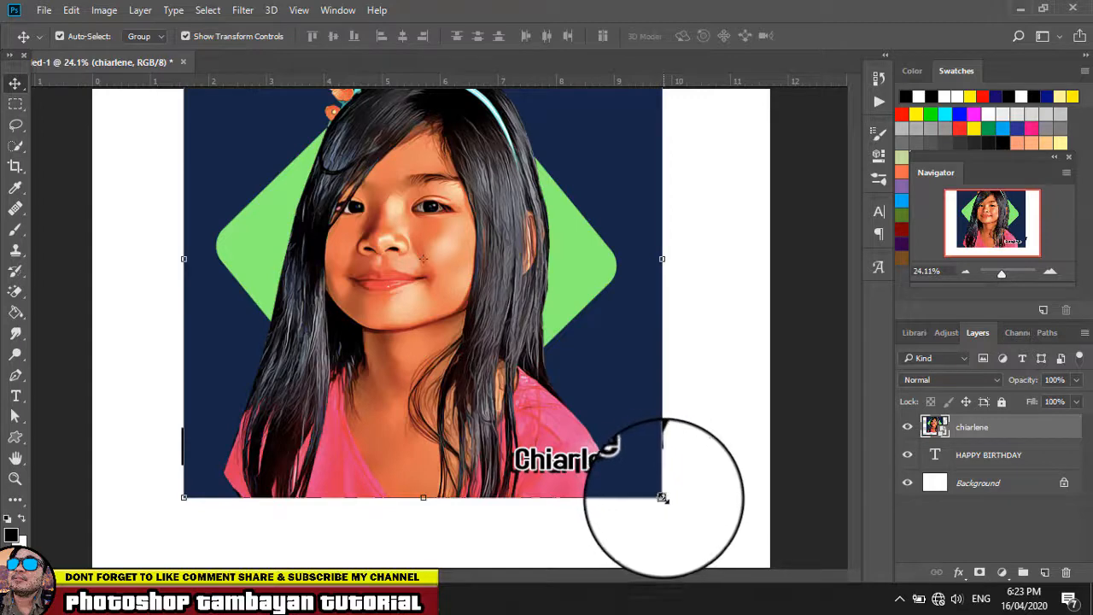
- Scale the portrait image to about 20.2% and move it above the HAPPY BIRTHDAY text
drag(662, 498, 451, 247)
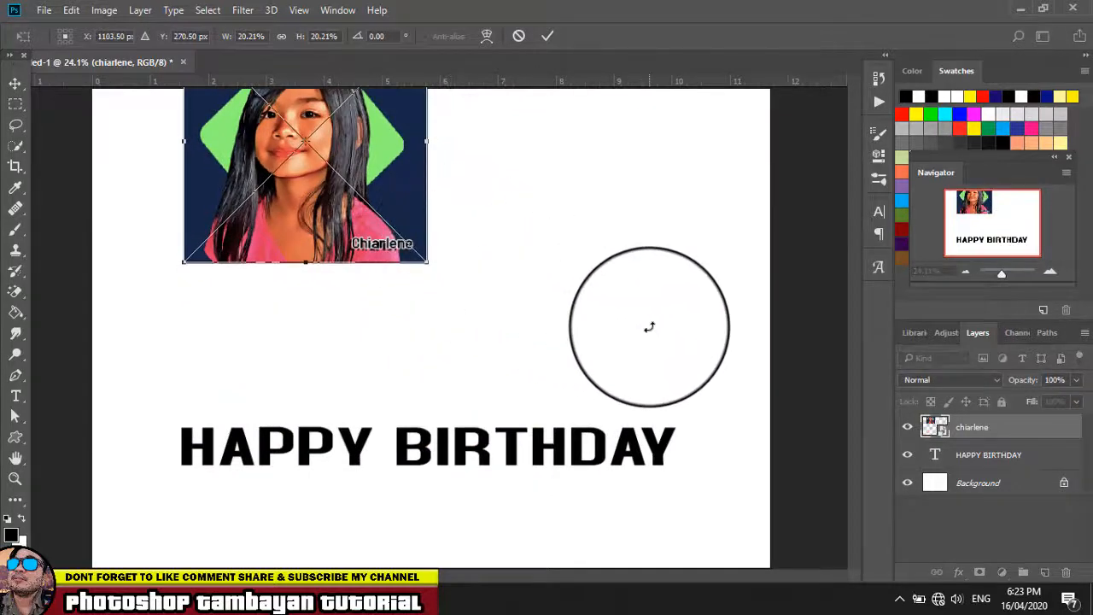
key(Return)
drag(395, 152, 486, 250)
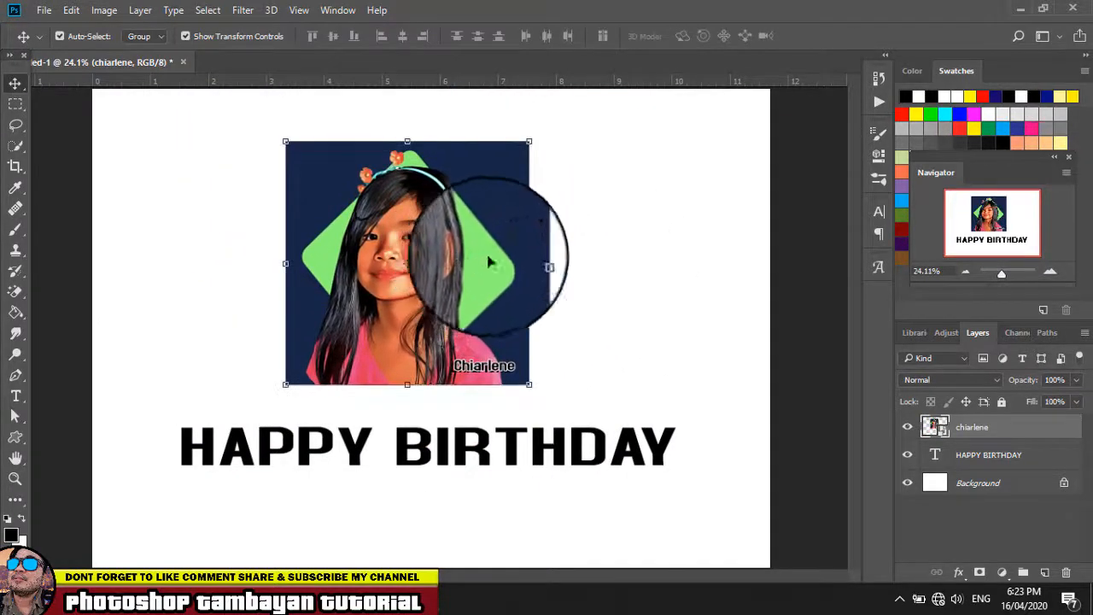
- Scale the portrait image down slightly to about 19.7% from its upper-left corner
click(14, 416)
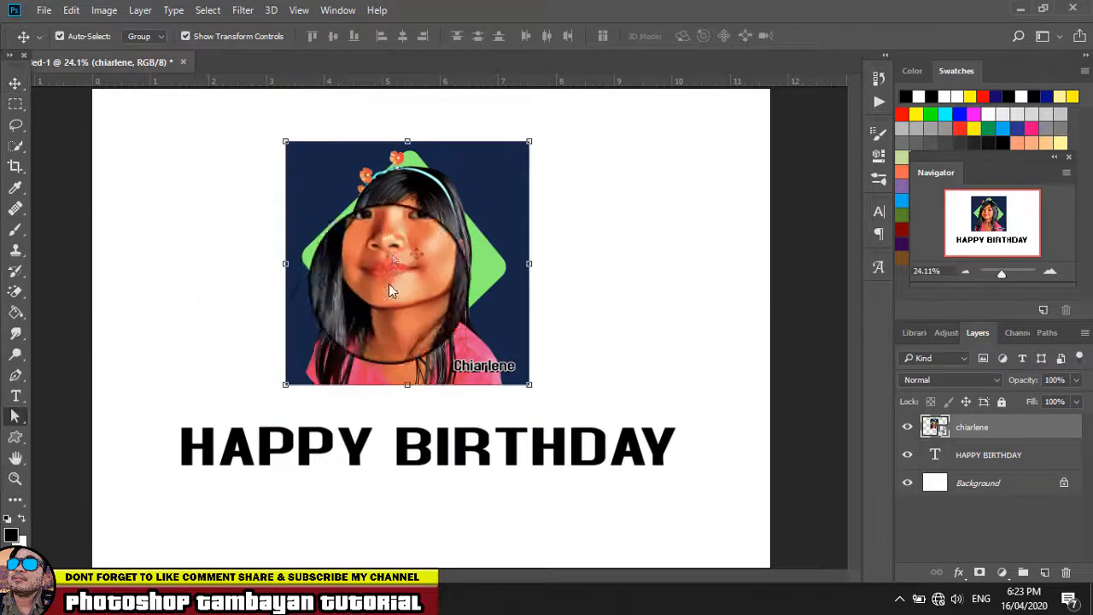
click(14, 83)
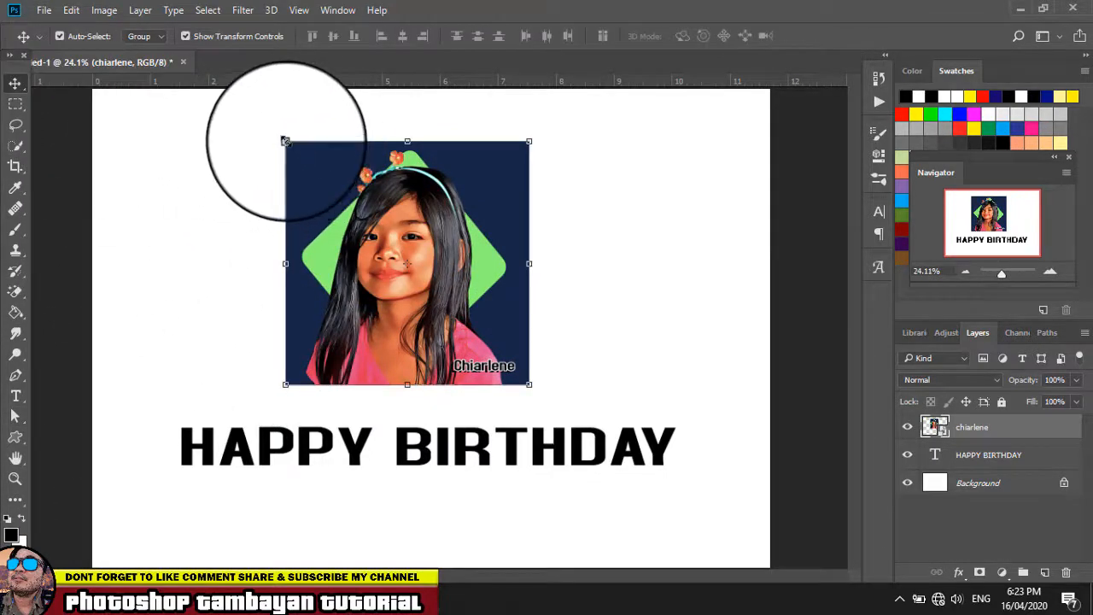
mouse_move(285, 140)
mouse_down()
mouse_move(297, 156)
mouse_move(289, 150)
mouse_up()
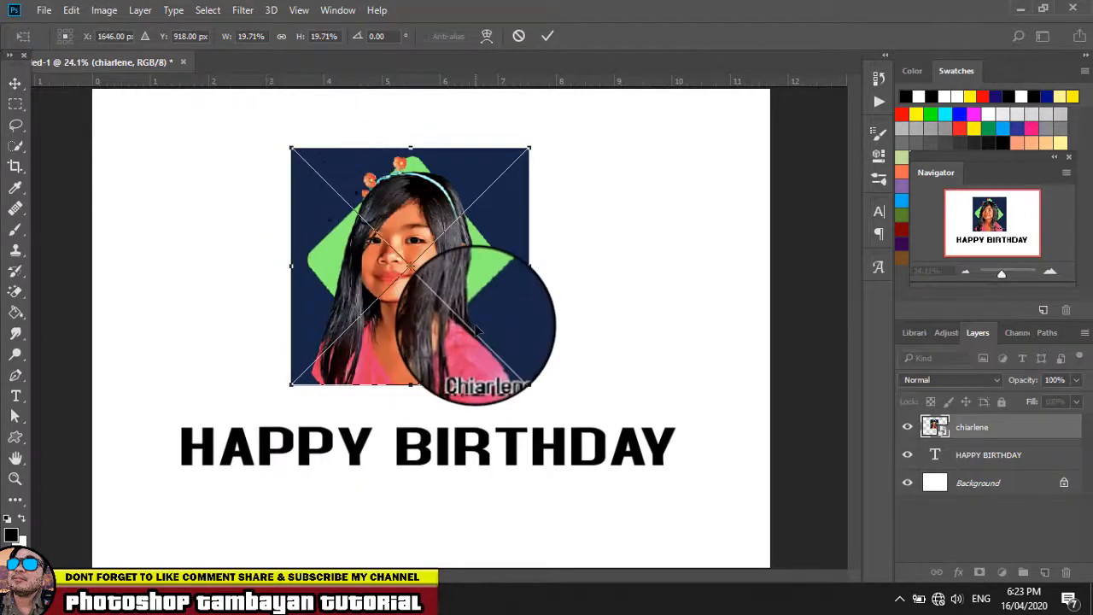
key(Return)
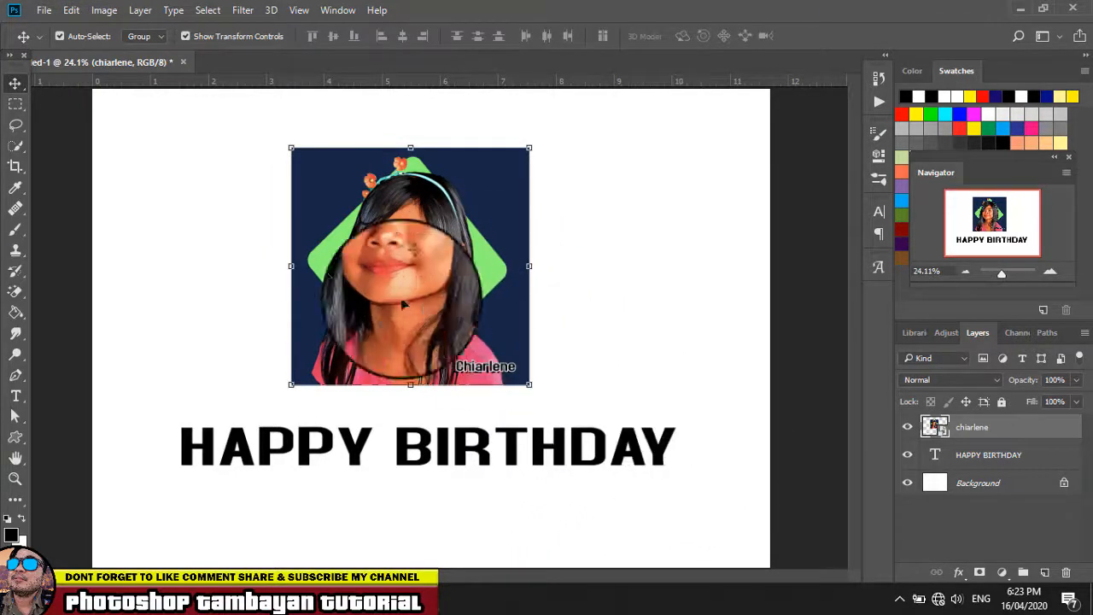
- Rasterize the portrait layer and position the photo centered just above the HAPPY BIRTHDAY text
right_click(1027, 435)
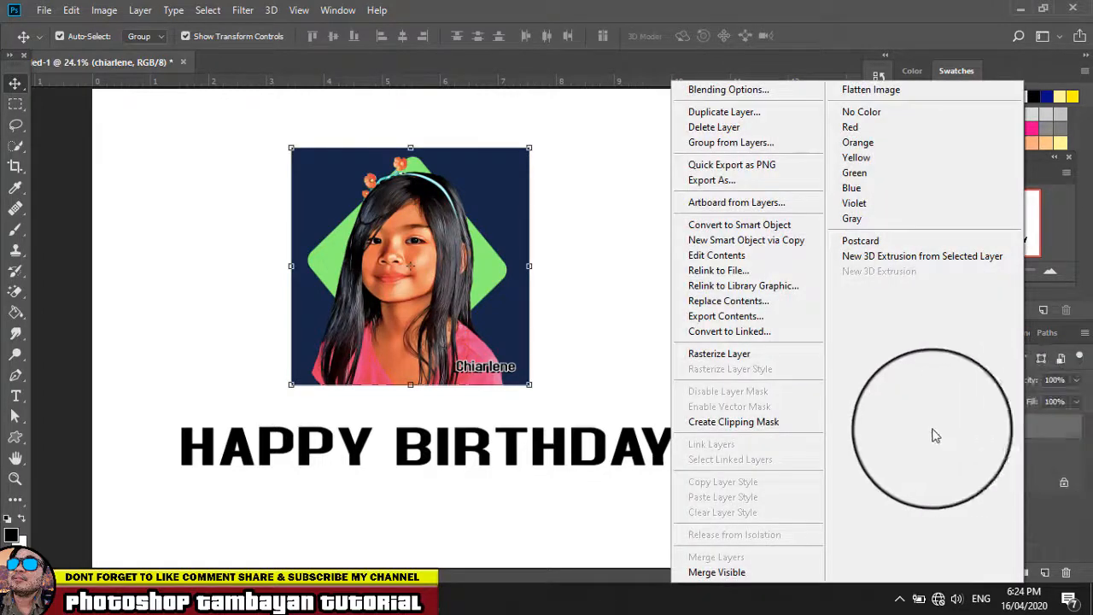
click(722, 357)
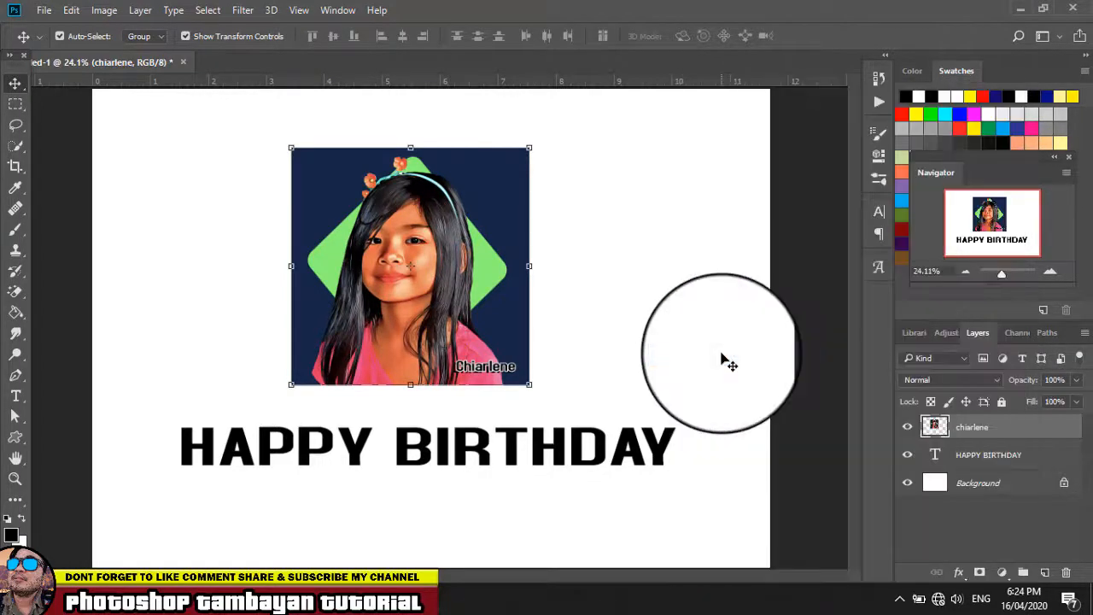
drag(462, 235, 441, 215)
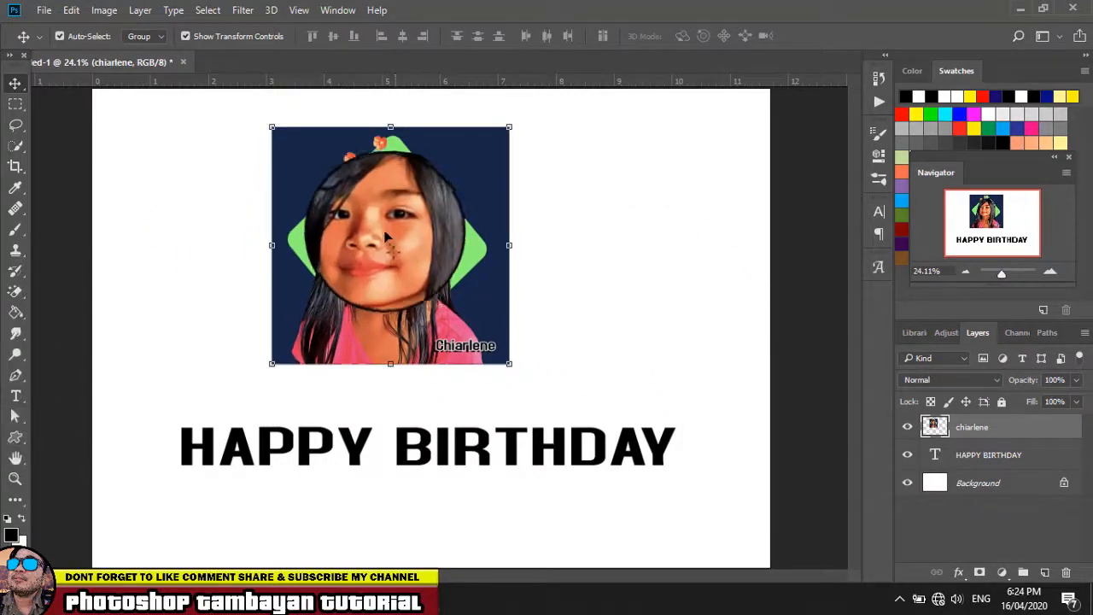
drag(386, 237, 421, 265)
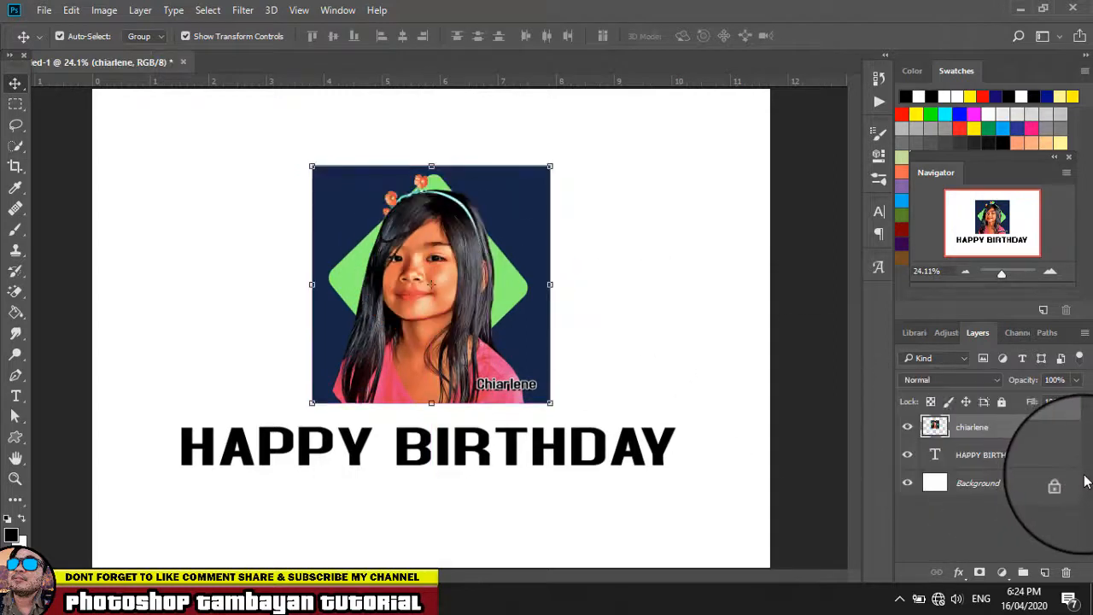
click(1051, 455)
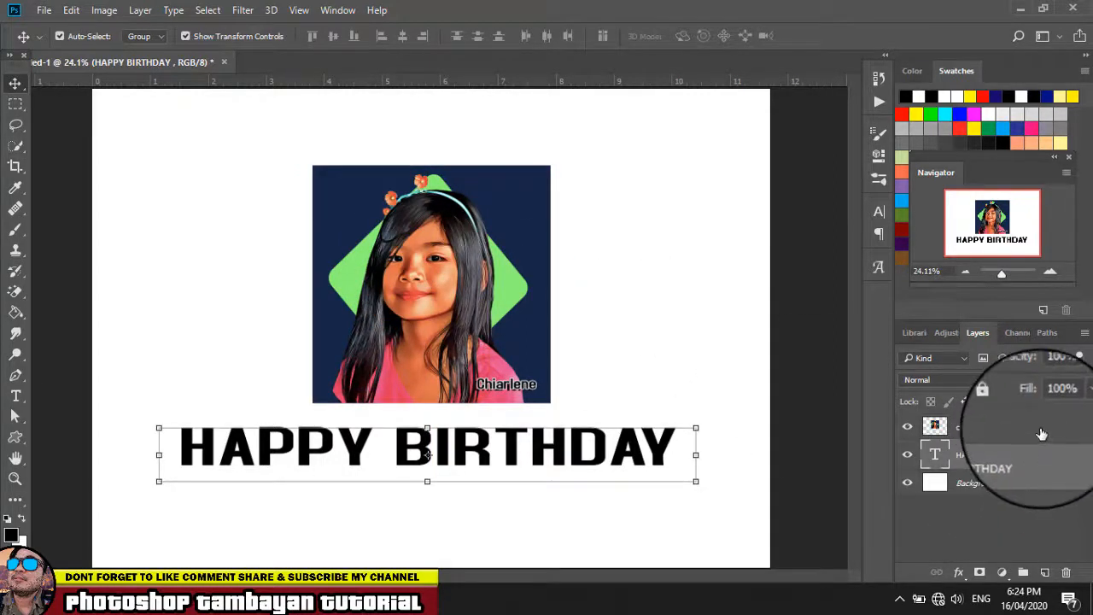
click(1037, 429)
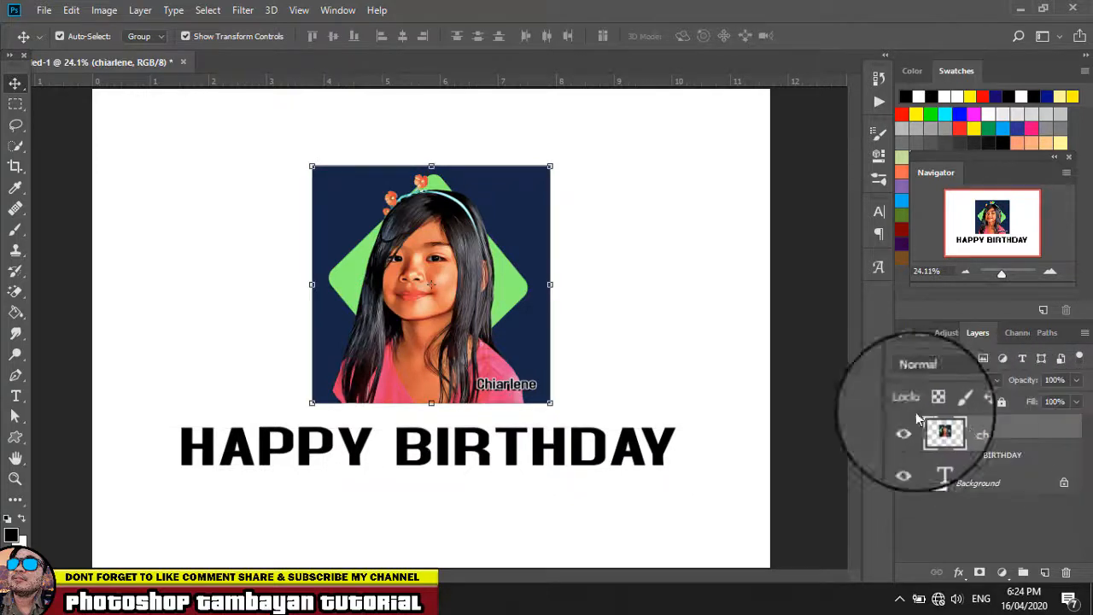
click(660, 300)
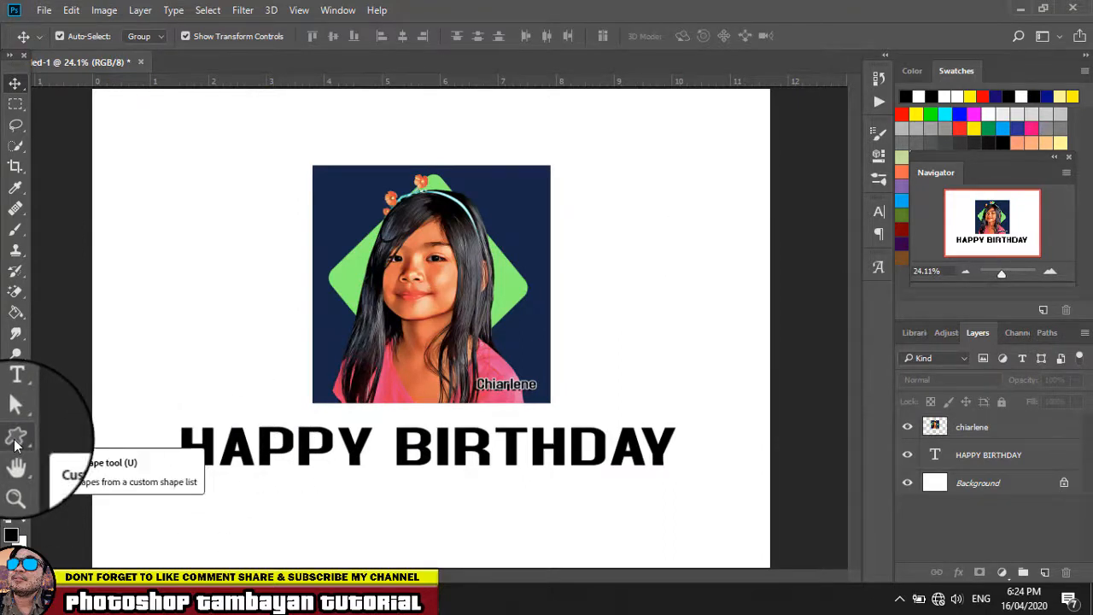
- Draw a filled heart custom shape about 1108 by 1004 px, overlapping the left part of the portrait
click(15, 438)
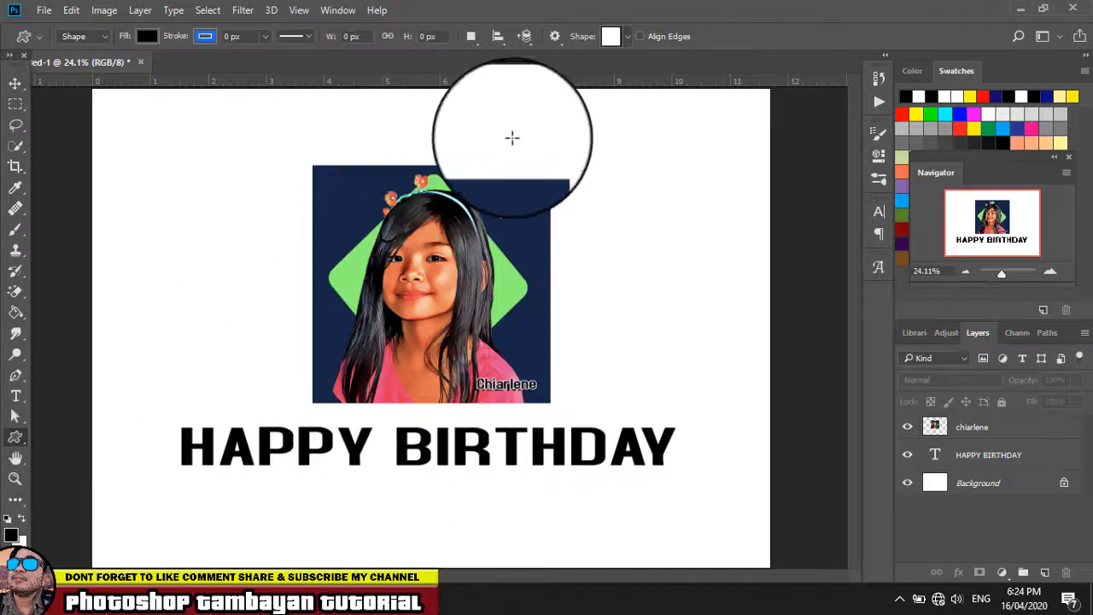
click(629, 42)
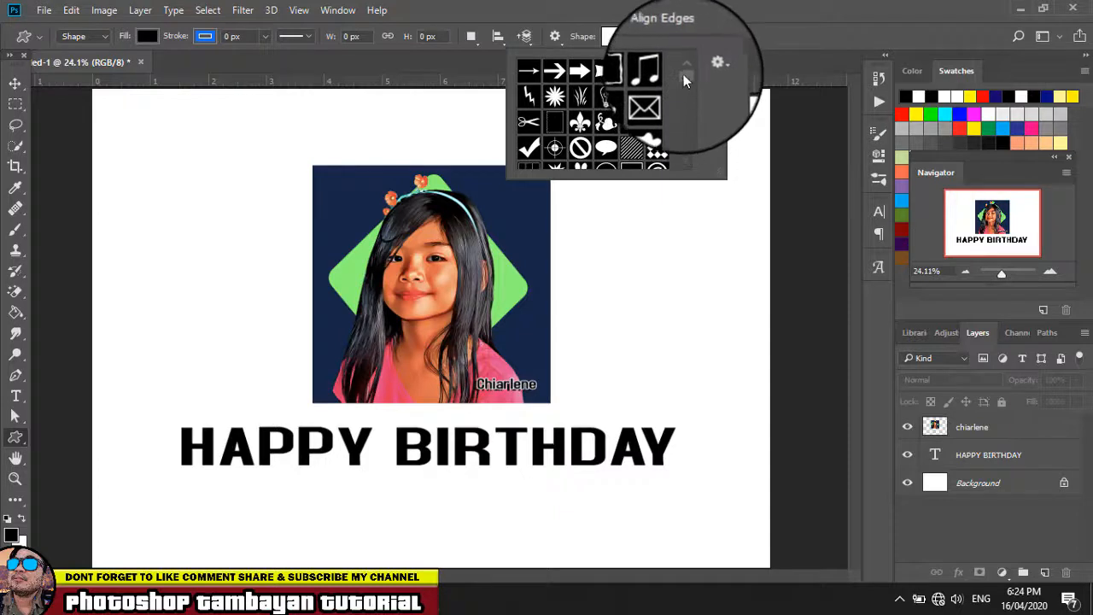
drag(684, 74, 685, 125)
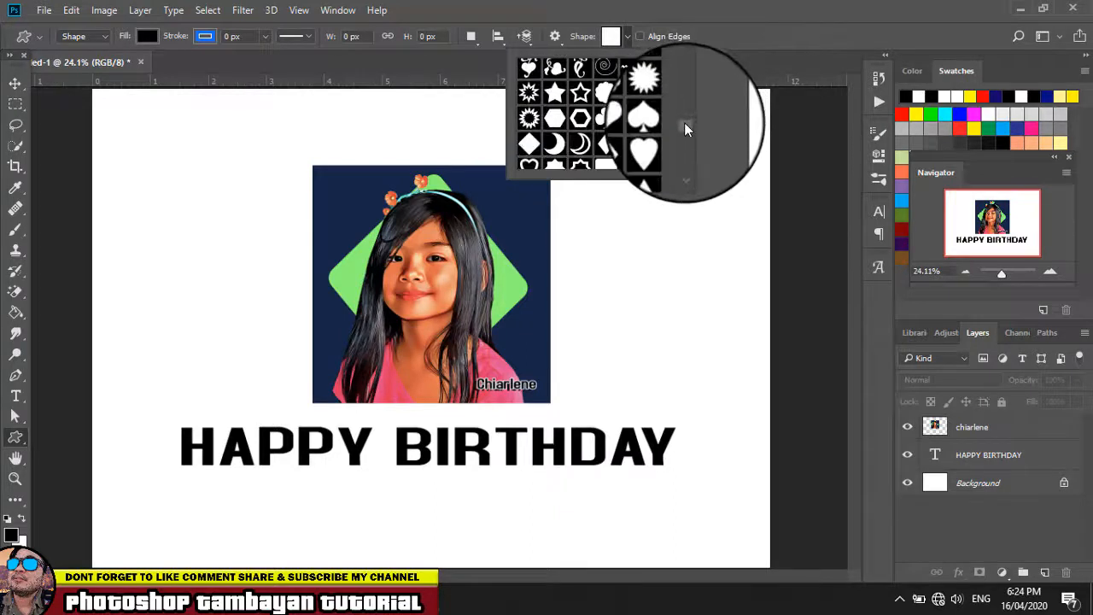
click(636, 117)
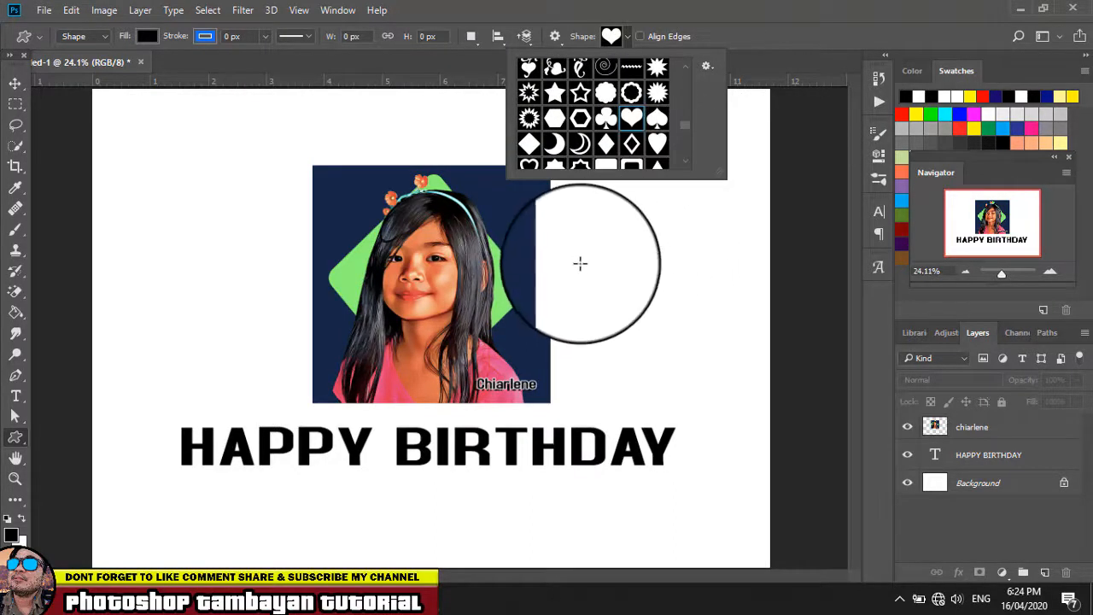
drag(188, 195, 400, 387)
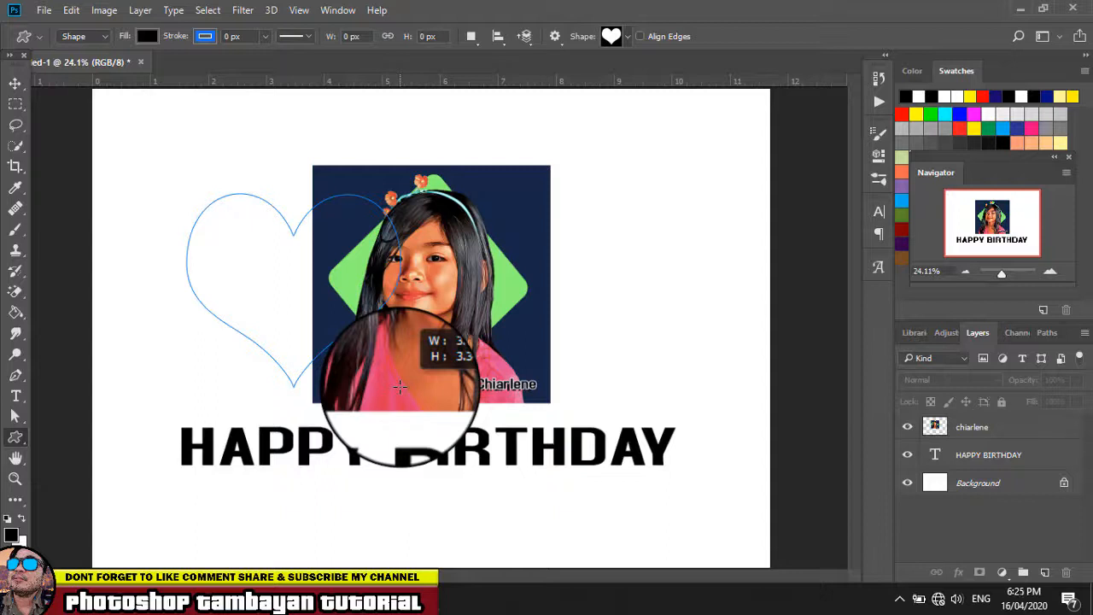
drag(399, 386, 400, 387)
- Move the heart slightly up and to the left, and place its layer beneath the portrait layer
click(15, 83)
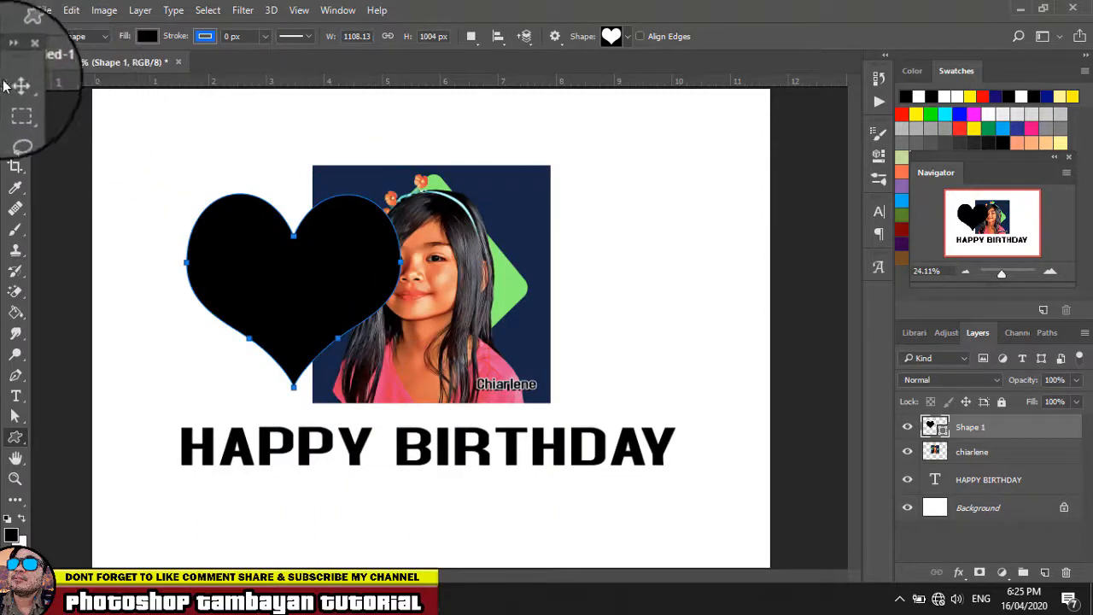
click(212, 144)
mouse_move(338, 274)
mouse_down()
mouse_move(299, 275)
mouse_move(339, 295)
mouse_move(338, 276)
mouse_move(330, 280)
mouse_up()
mouse_move(322, 267)
mouse_down()
mouse_move(304, 254)
mouse_move(316, 249)
mouse_up()
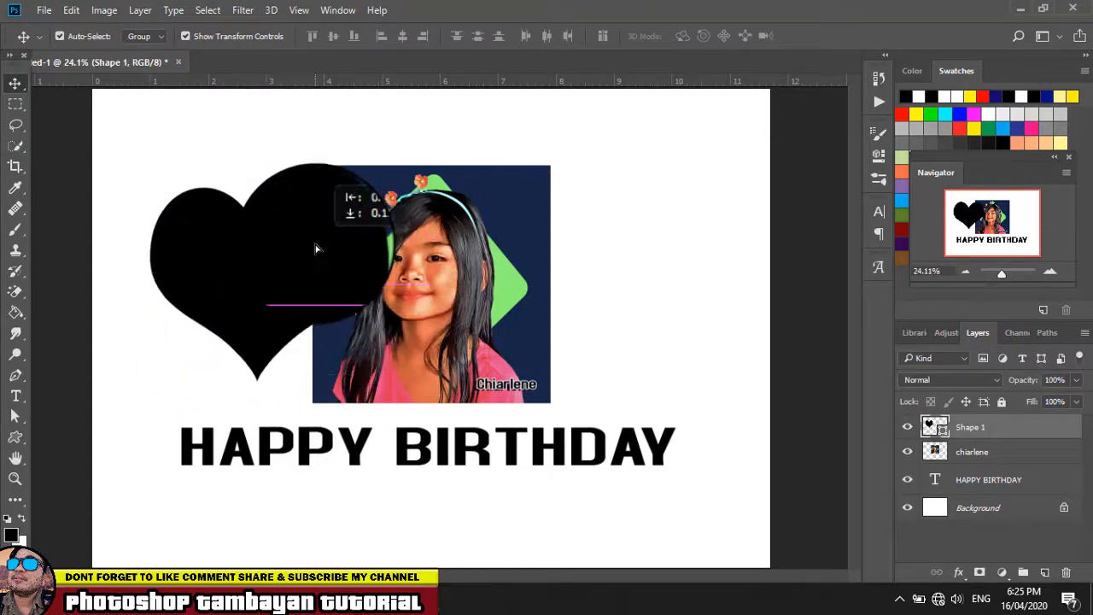
right_click(314, 244)
click(619, 172)
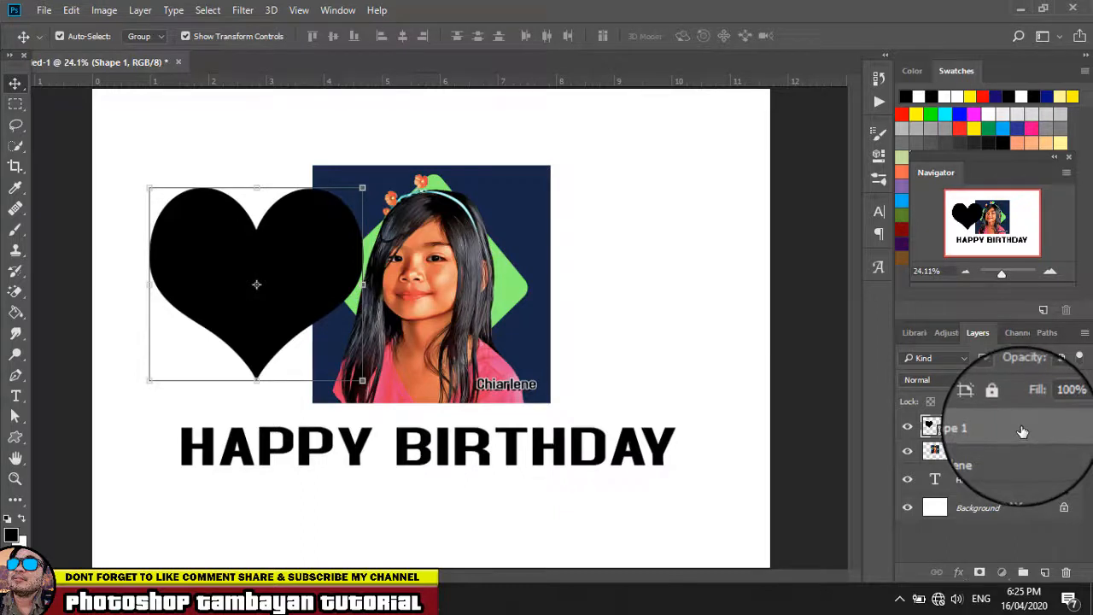
drag(1022, 431, 1020, 457)
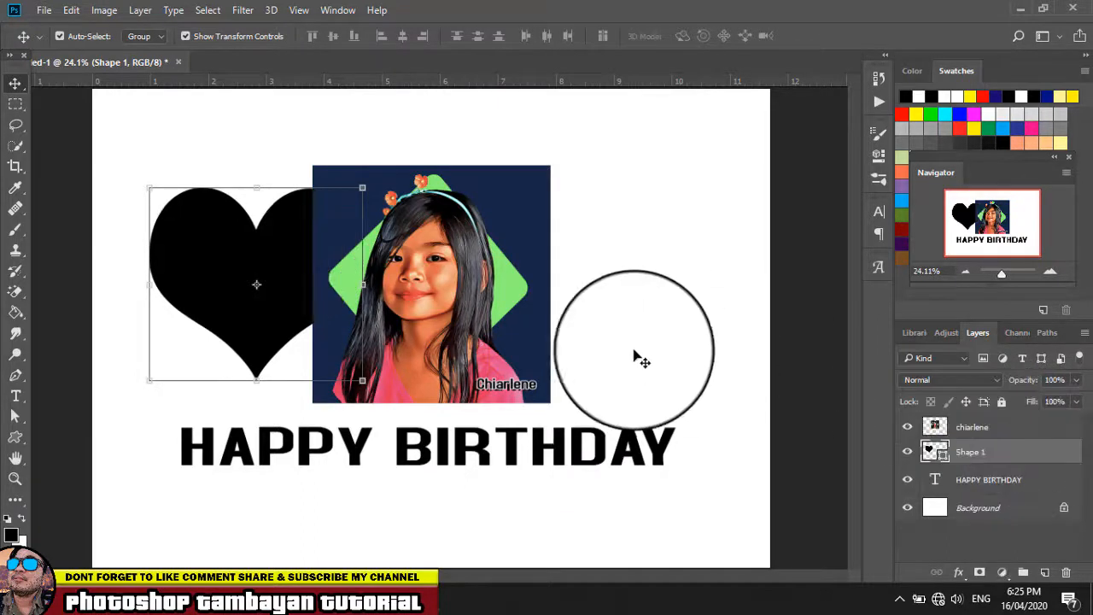
- Rotate the heart shape slightly counterclockwise beside the portrait
click(371, 162)
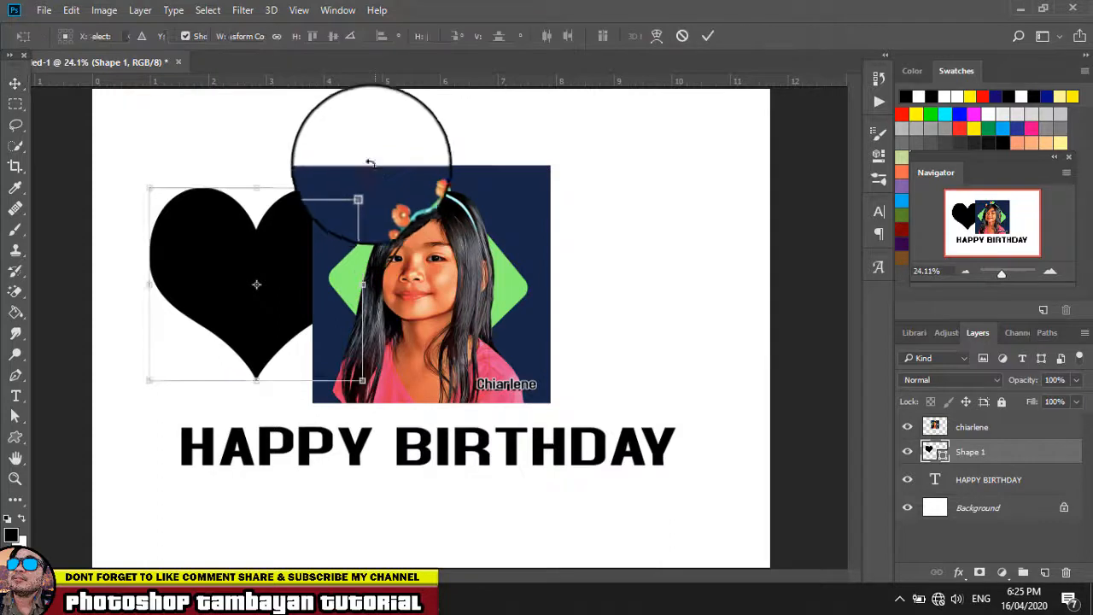
drag(371, 163, 361, 142)
key(Return)
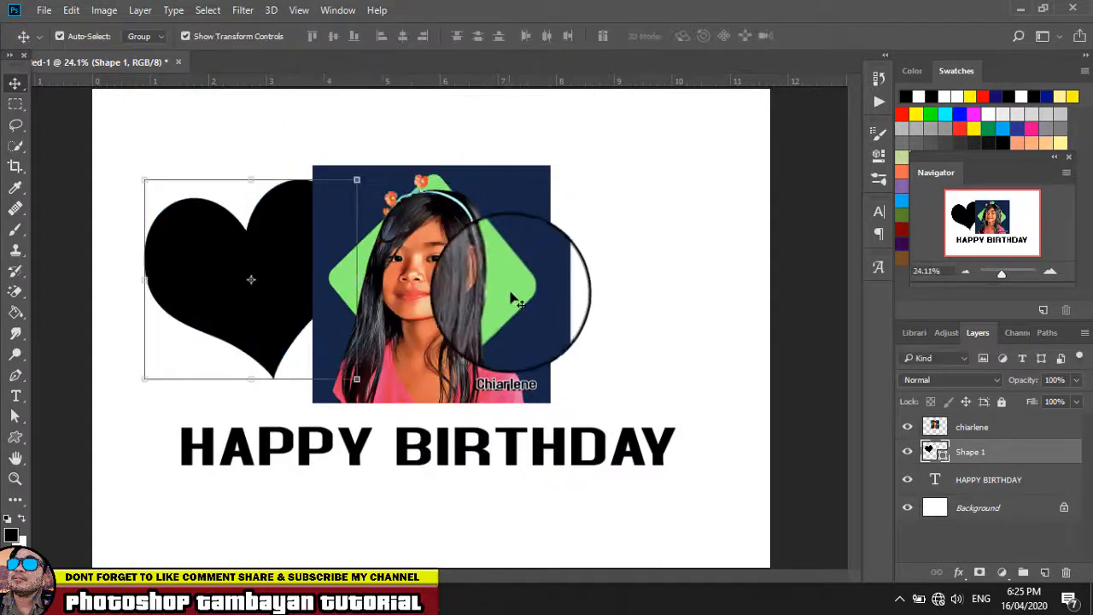
drag(285, 249, 284, 253)
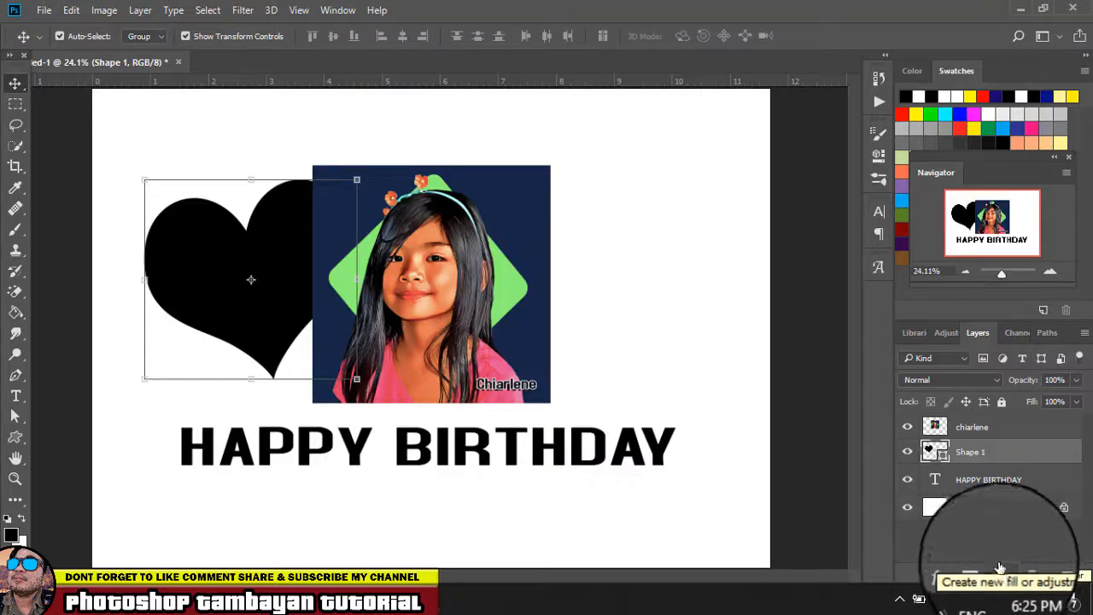
click(1002, 574)
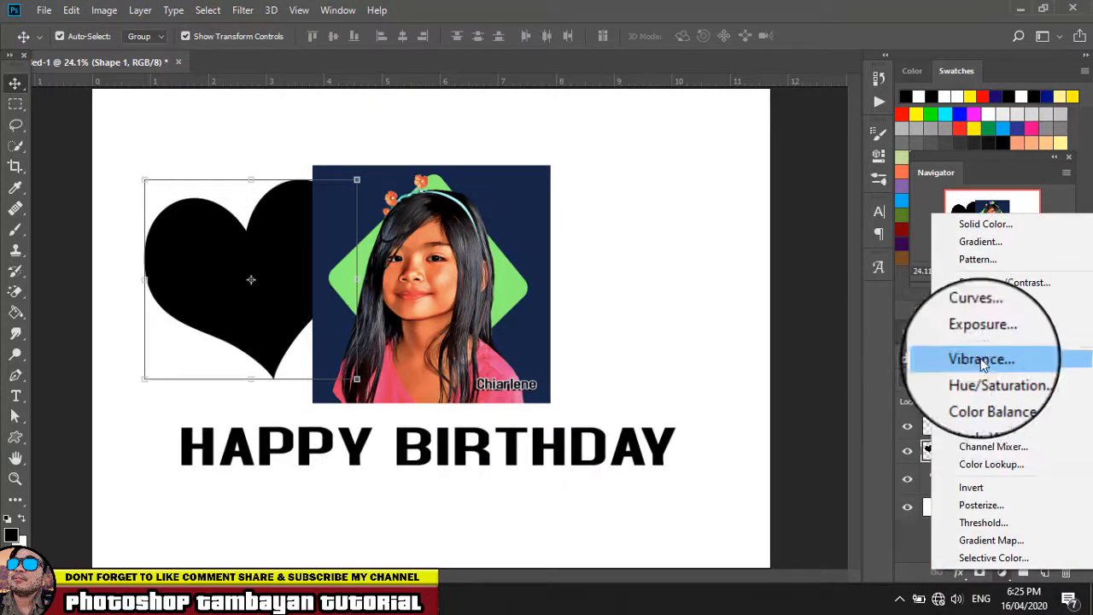
click(1007, 226)
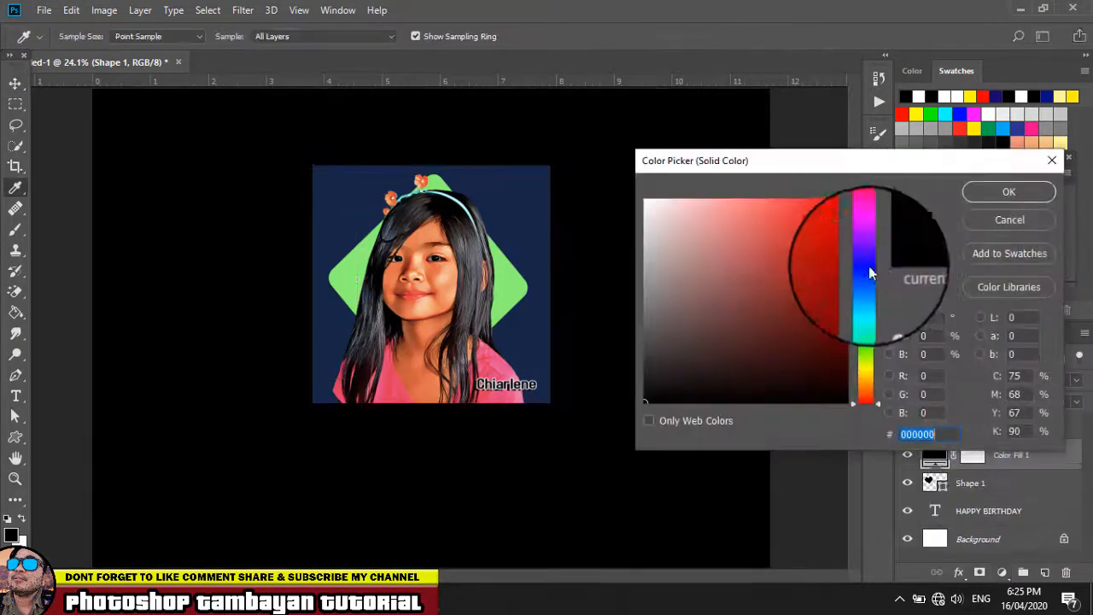
click(1004, 220)
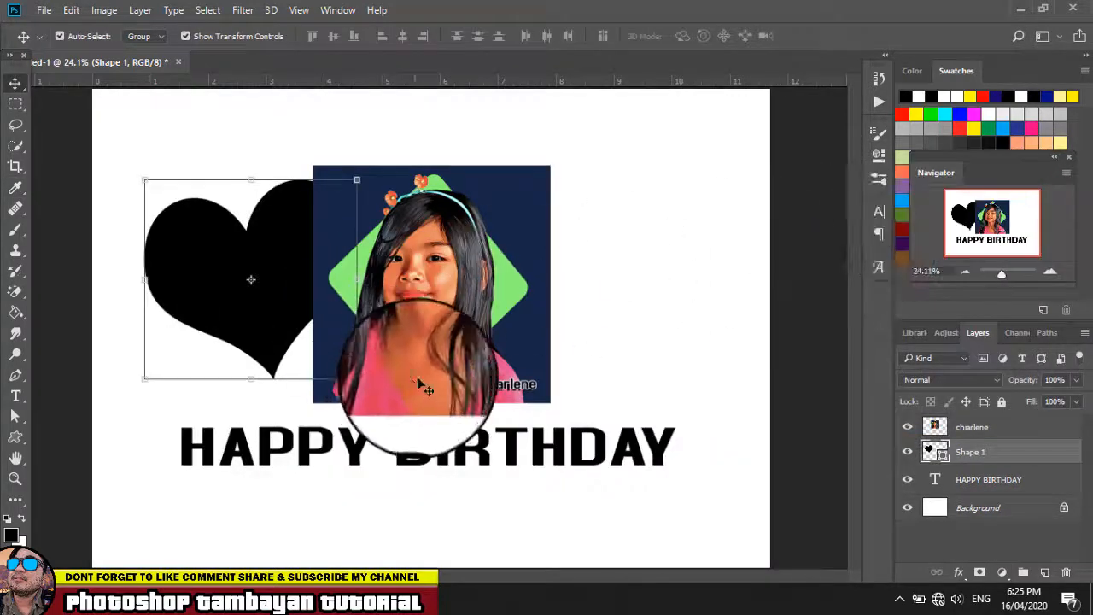
drag(212, 286, 224, 251)
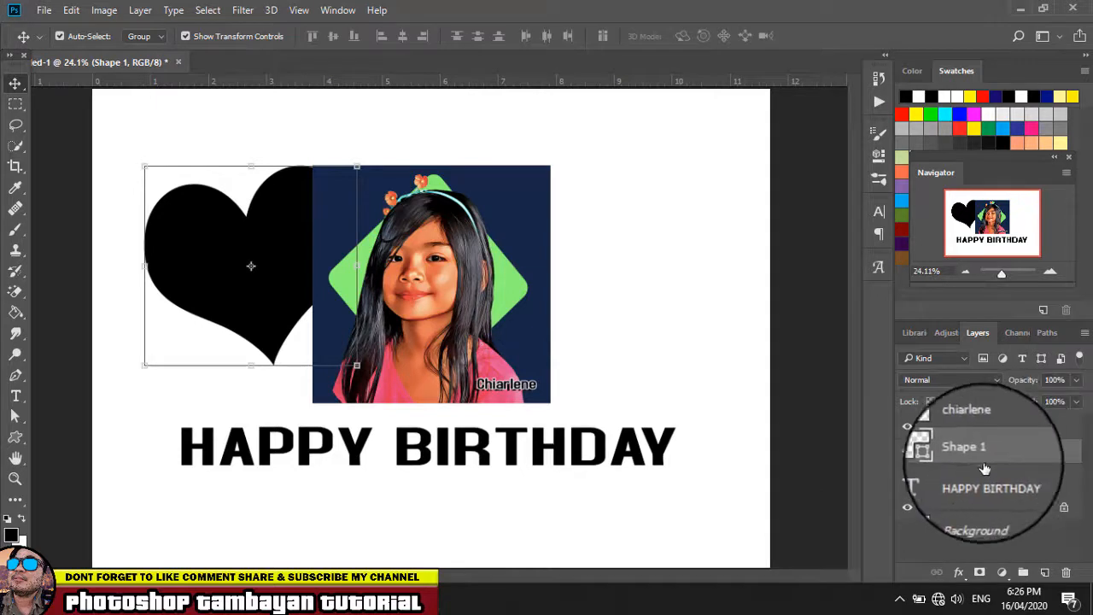
click(1004, 571)
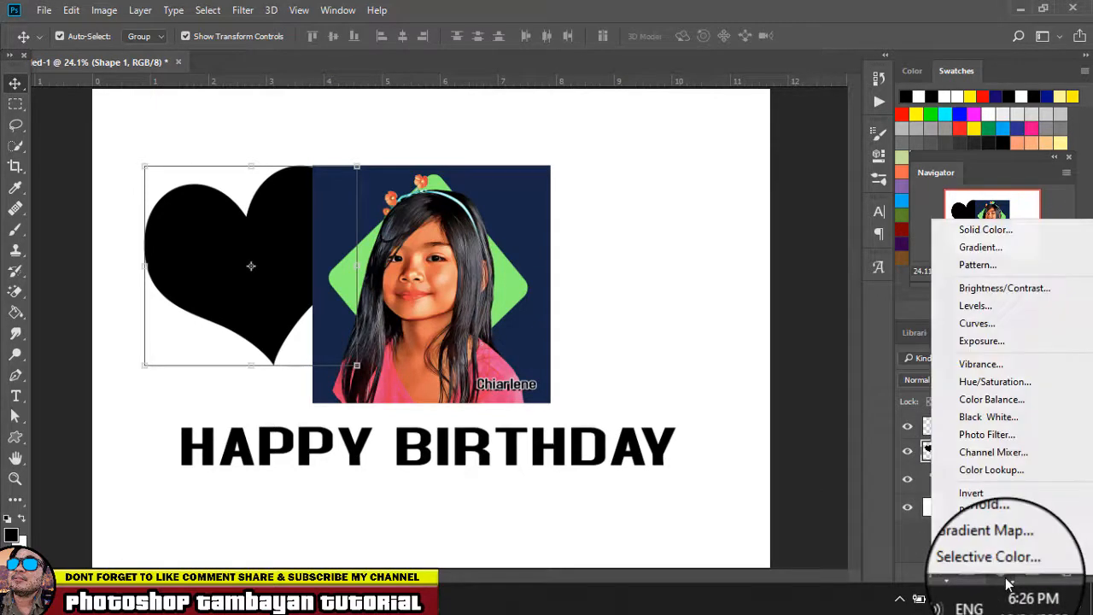
click(995, 264)
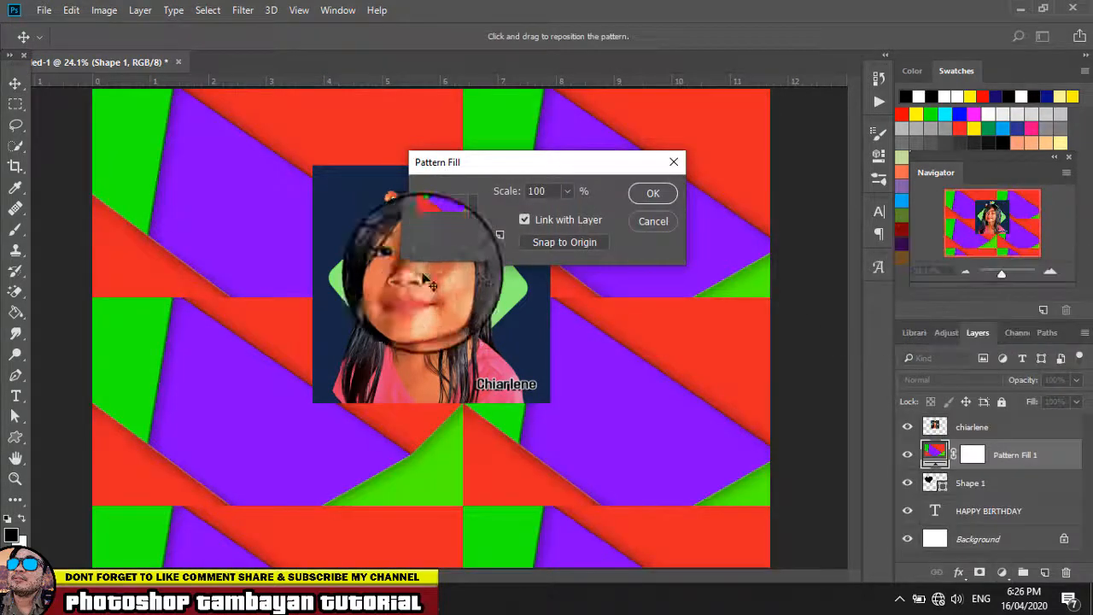
click(653, 222)
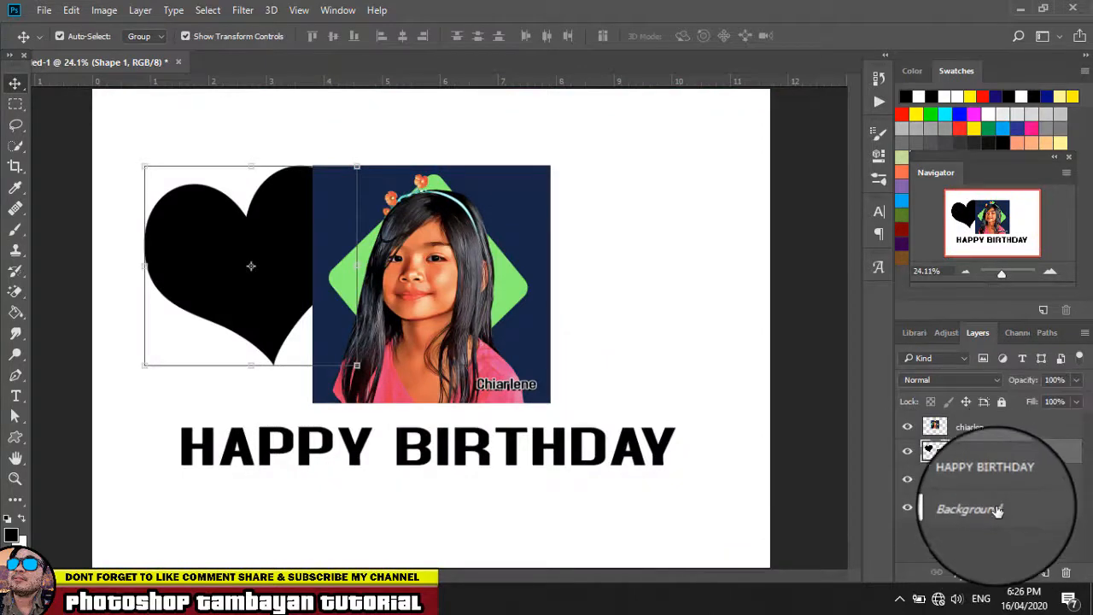
click(1005, 586)
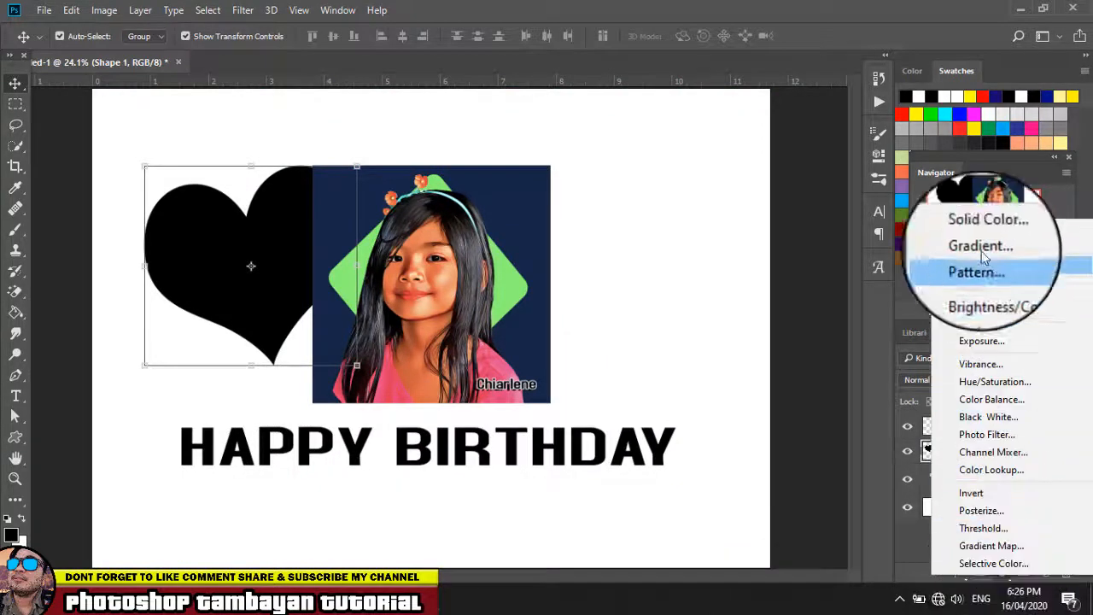
click(705, 186)
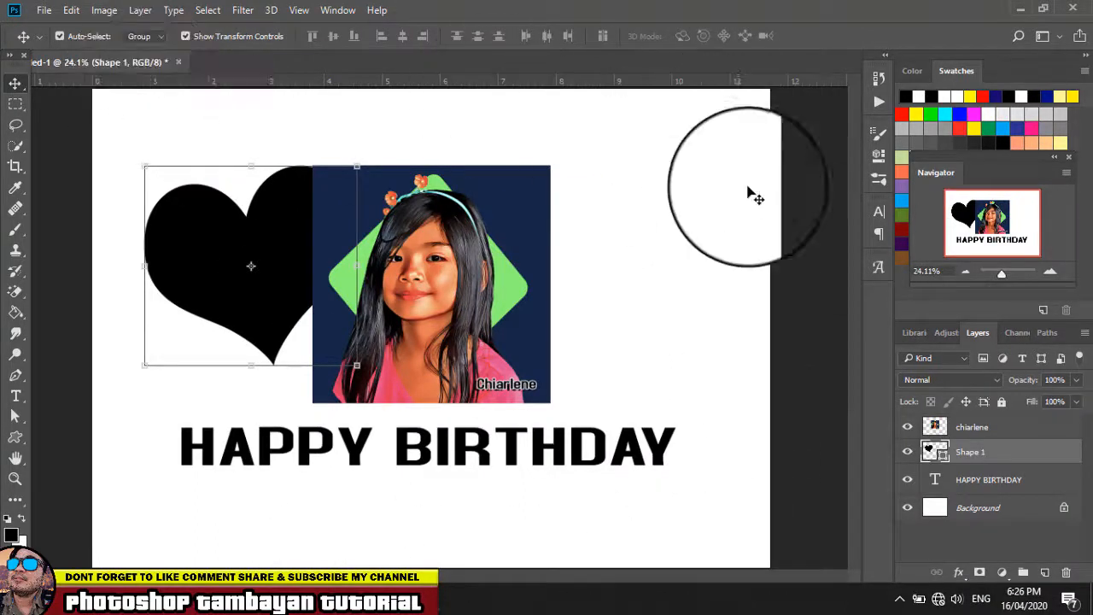
click(735, 237)
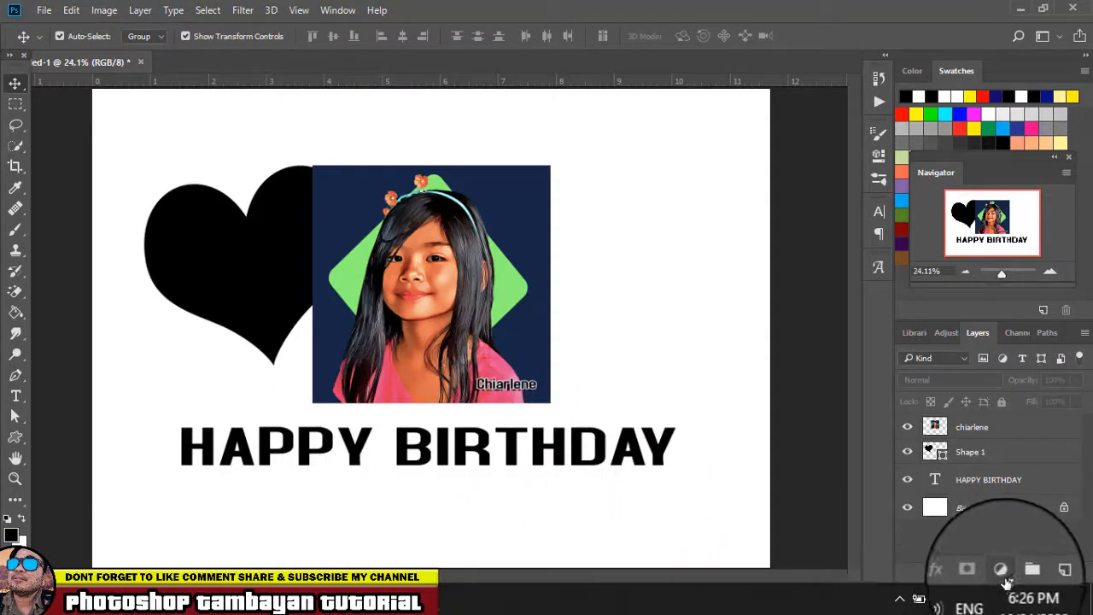
click(1003, 573)
key(Escape)
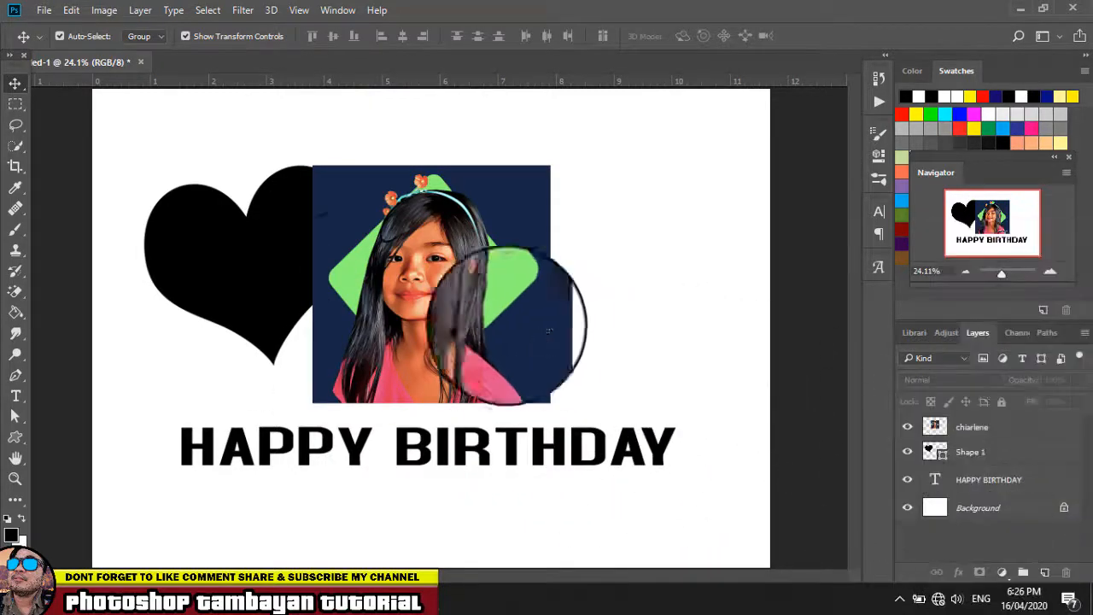
- Select the heart shape and move it slightly farther up and to the left of the portrait
click(275, 274)
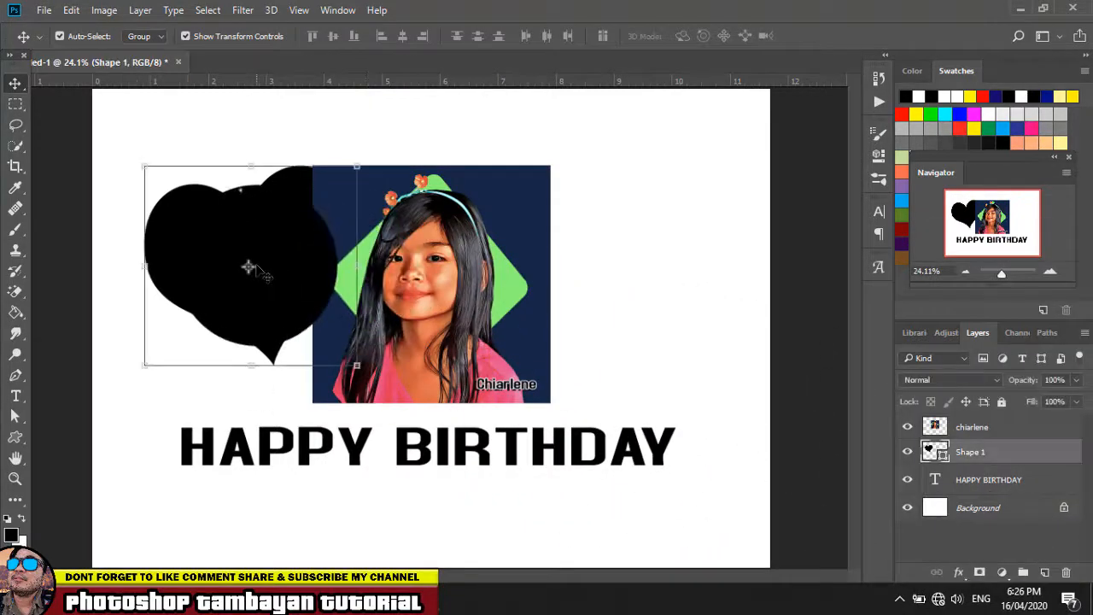
click(958, 571)
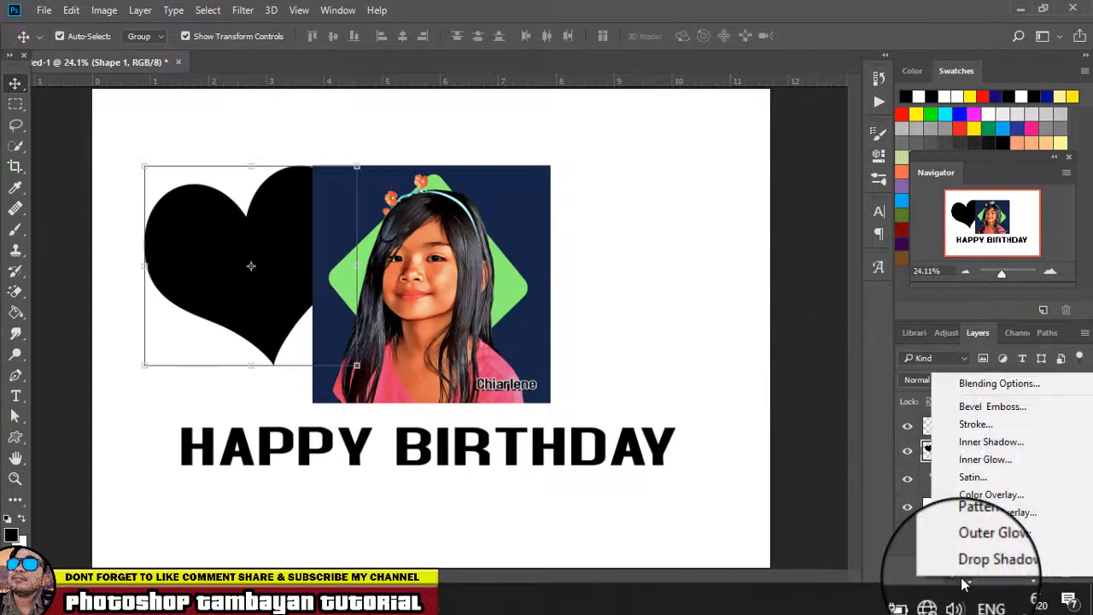
click(964, 584)
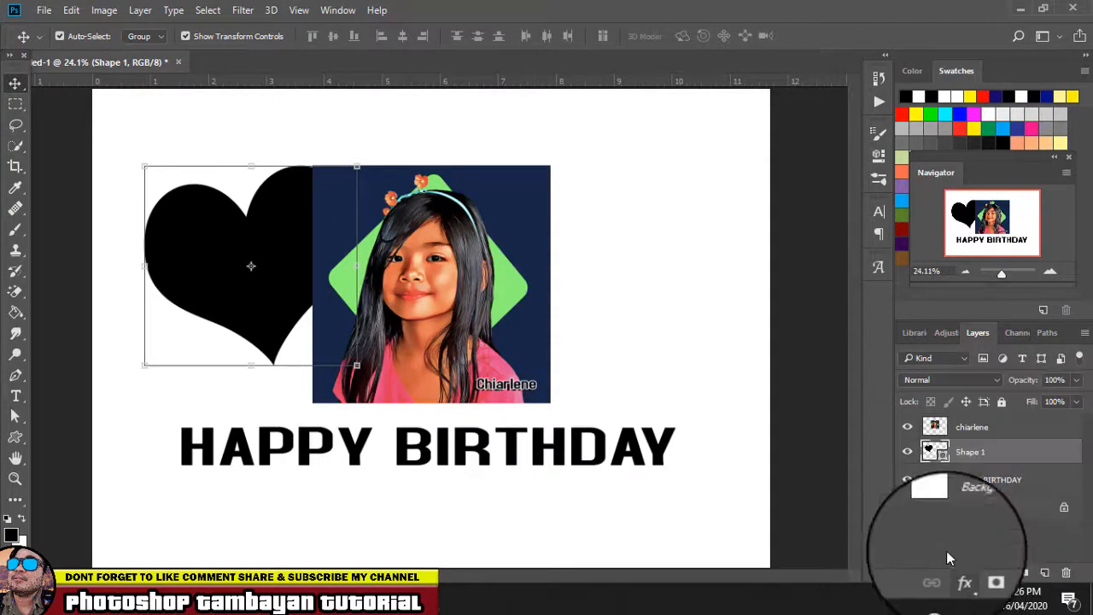
mouse_move(213, 229)
mouse_down()
mouse_move(200, 206)
mouse_move(212, 229)
mouse_up()
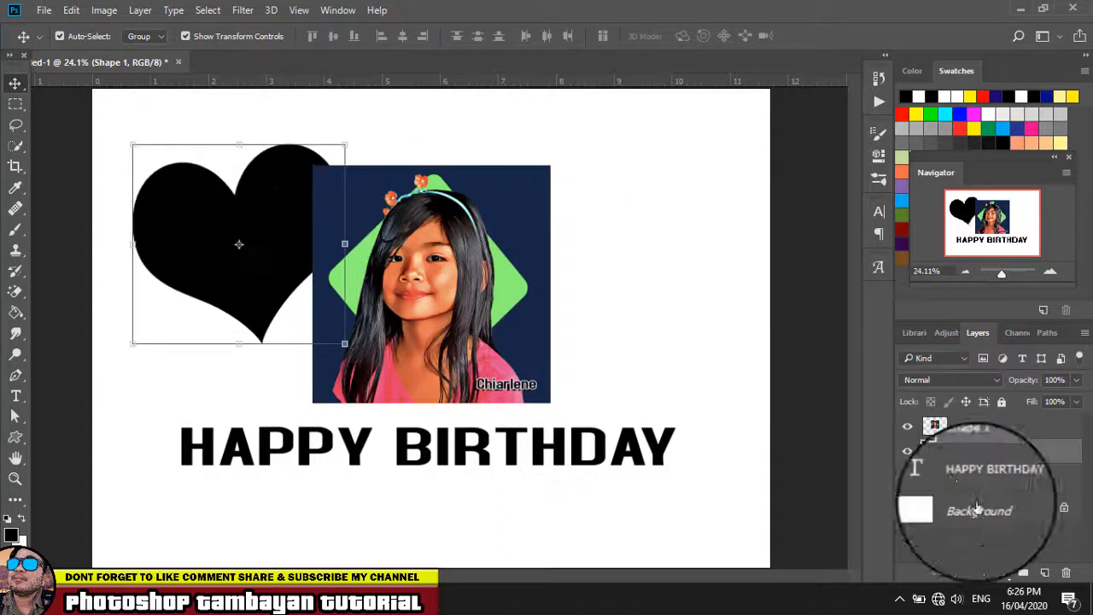
- Apply a red (ff0000) Color Overlay at 100% opacity to the heart and shift it slightly down
click(960, 577)
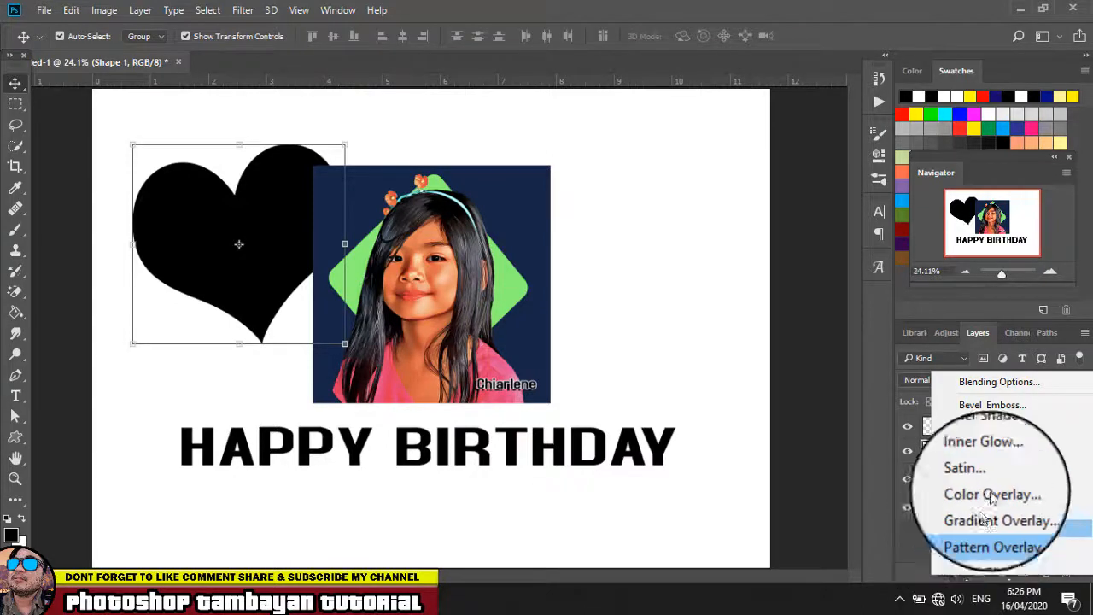
click(1008, 382)
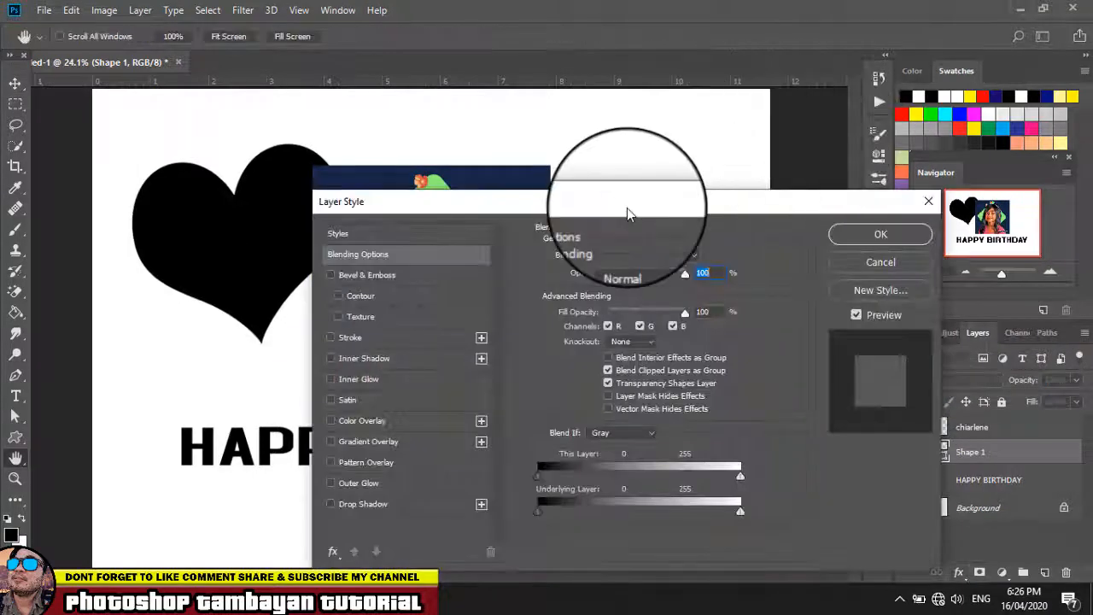
drag(627, 213, 858, 76)
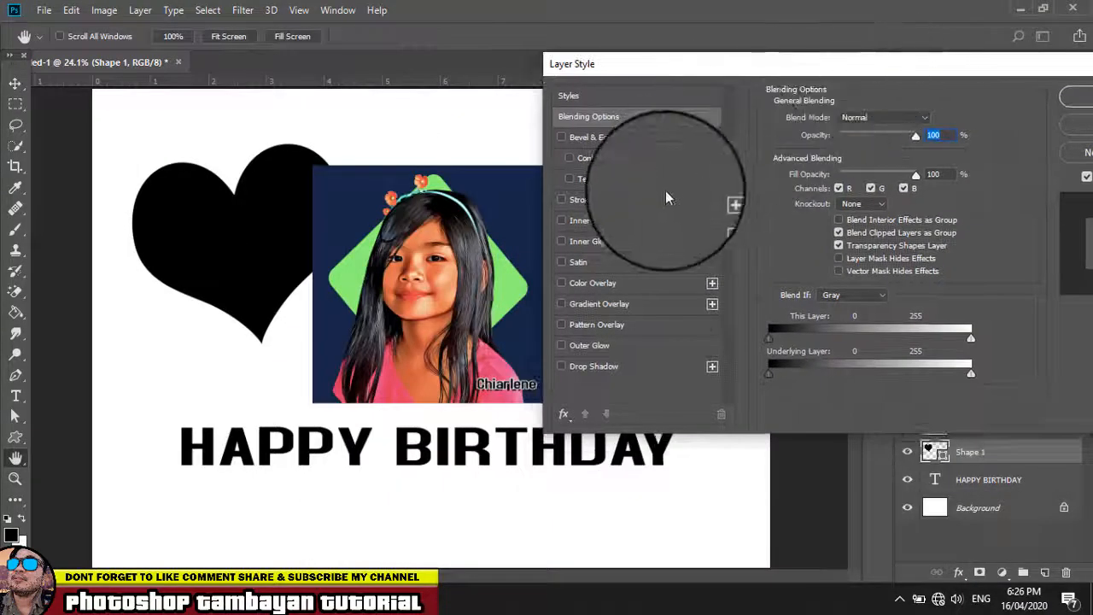
click(608, 285)
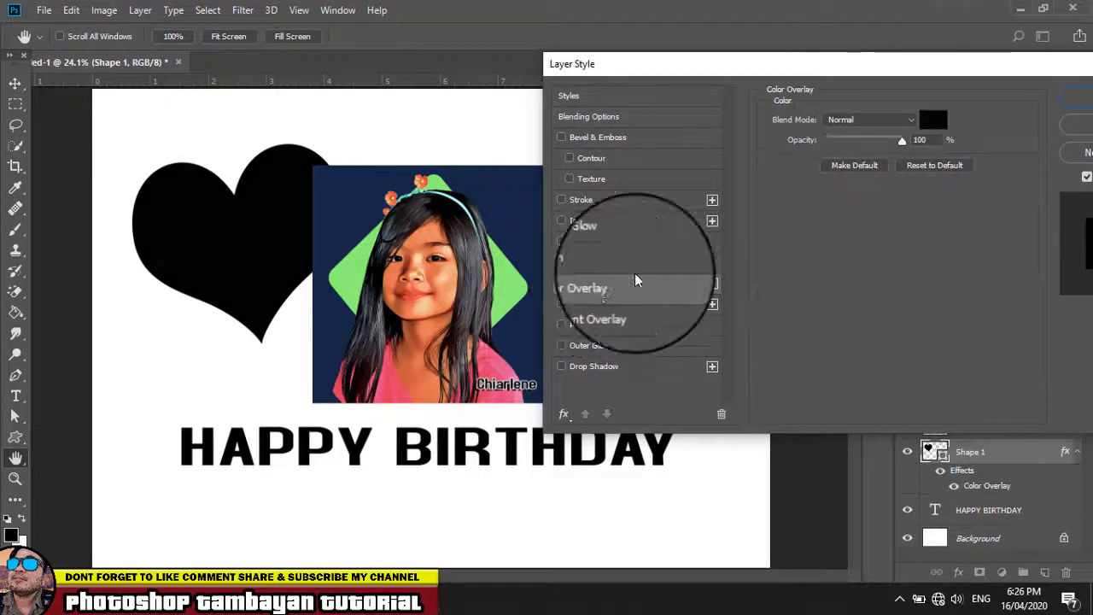
click(934, 121)
mouse_move(826, 246)
mouse_down()
mouse_move(830, 272)
mouse_move(842, 214)
mouse_move(902, 175)
mouse_up()
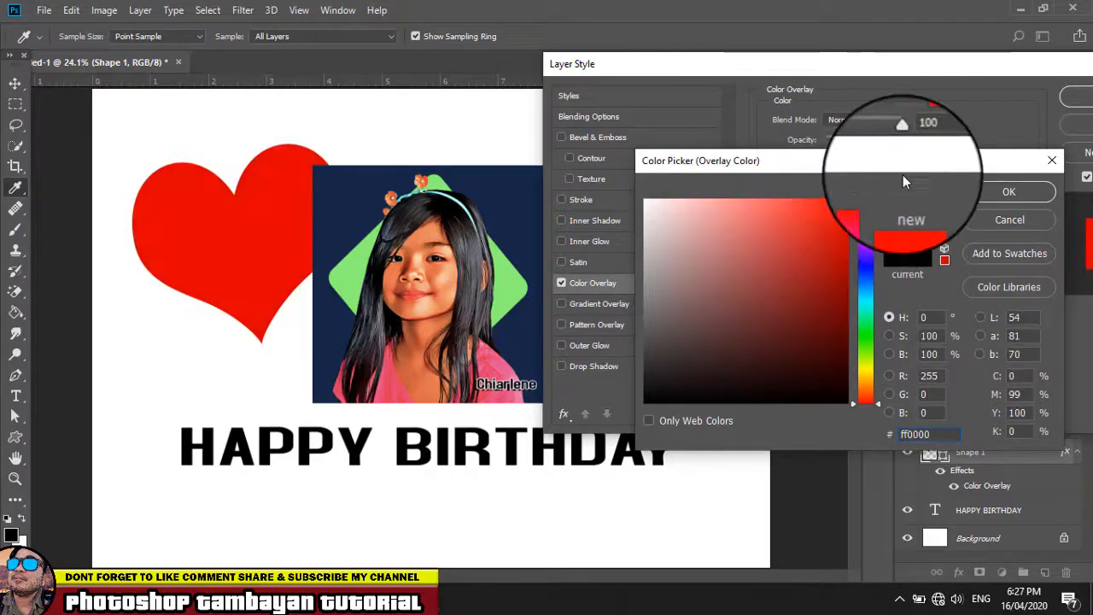
click(1016, 192)
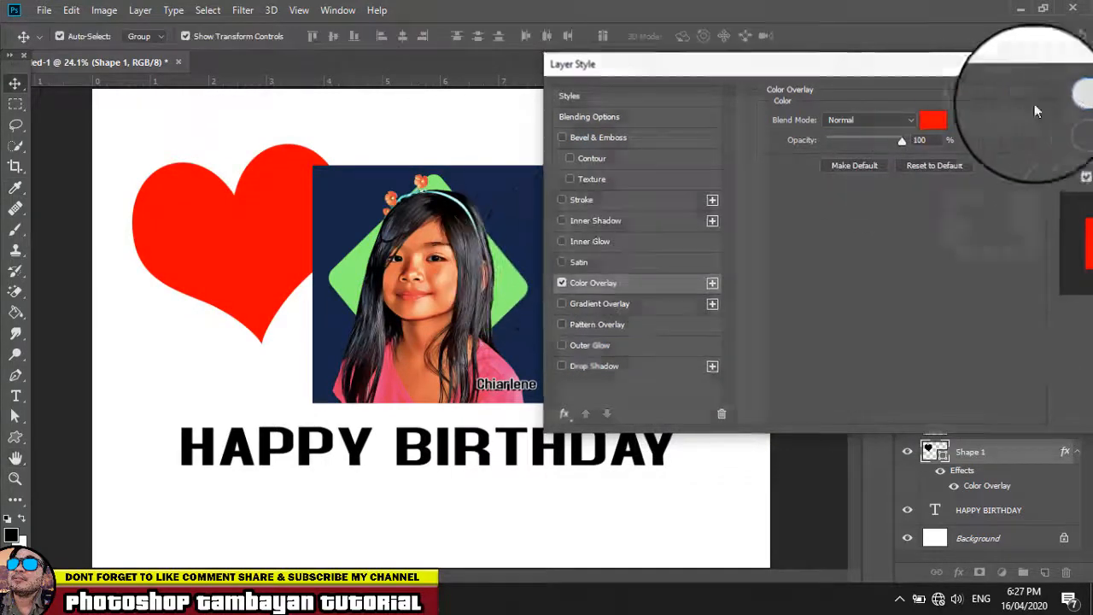
click(1035, 111)
mouse_move(275, 241)
mouse_down()
mouse_move(247, 211)
mouse_move(282, 244)
mouse_move(279, 208)
mouse_move(274, 225)
mouse_up()
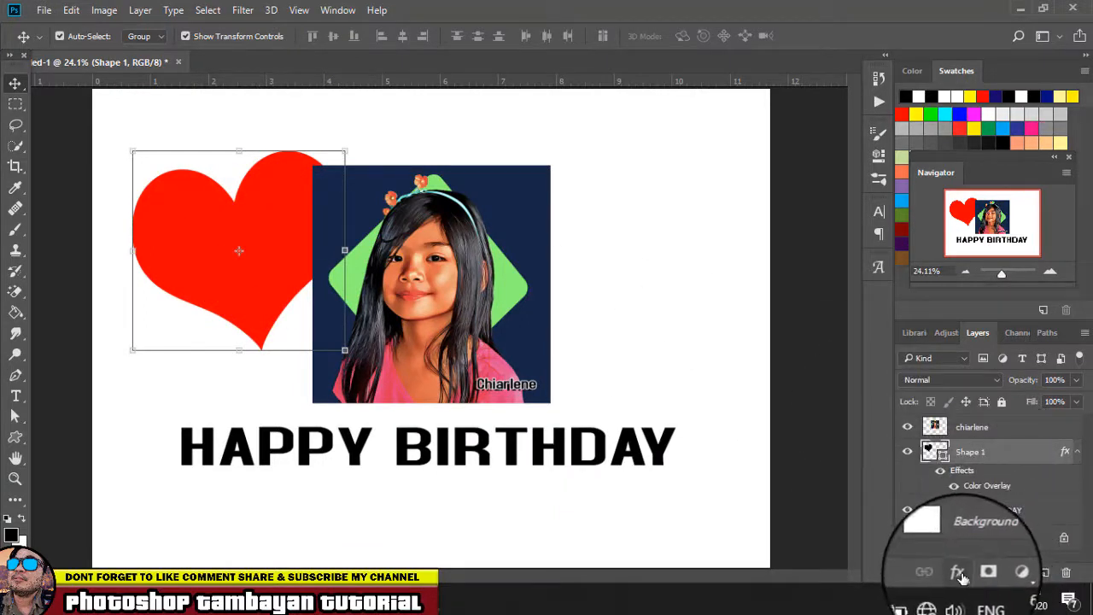
- Add a Gradient Fill layer above the heart using the black-to-golden-brown gradient preset
click(1020, 573)
click(1004, 573)
click(1002, 573)
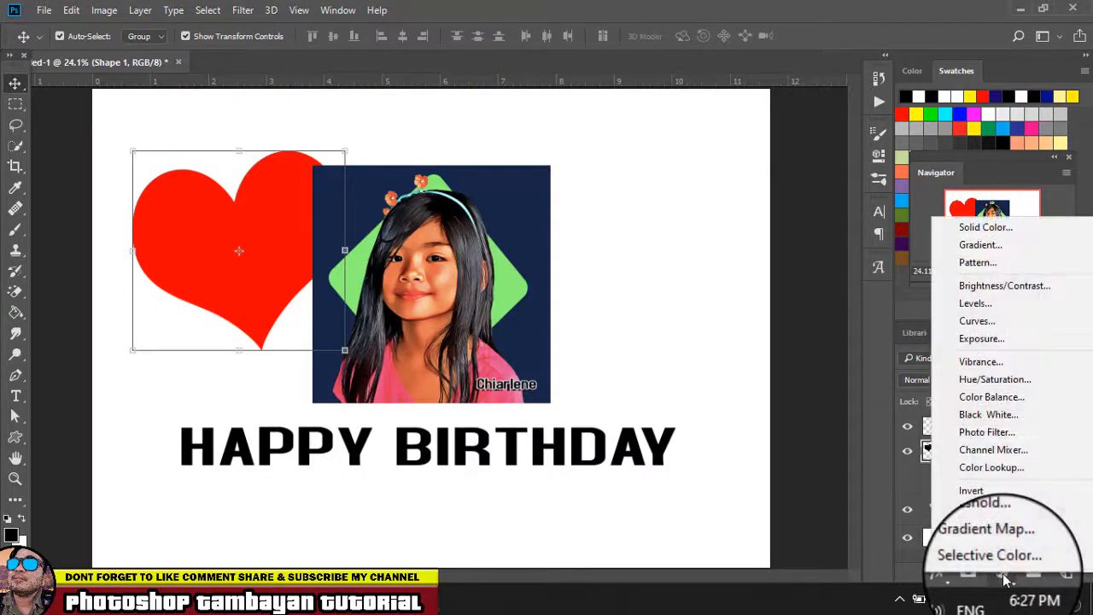
click(1004, 575)
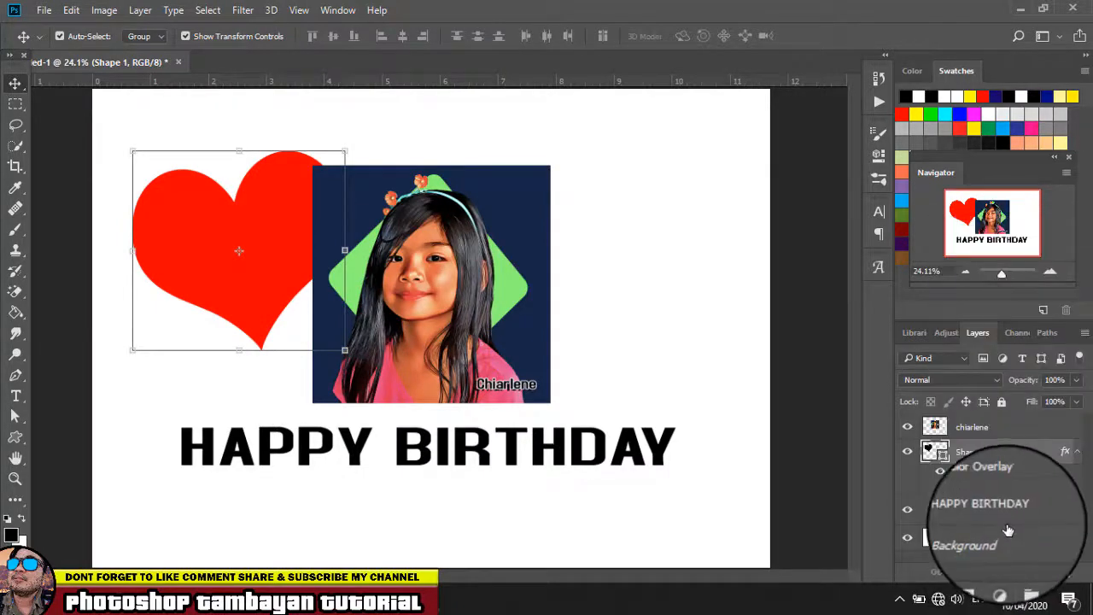
click(1004, 574)
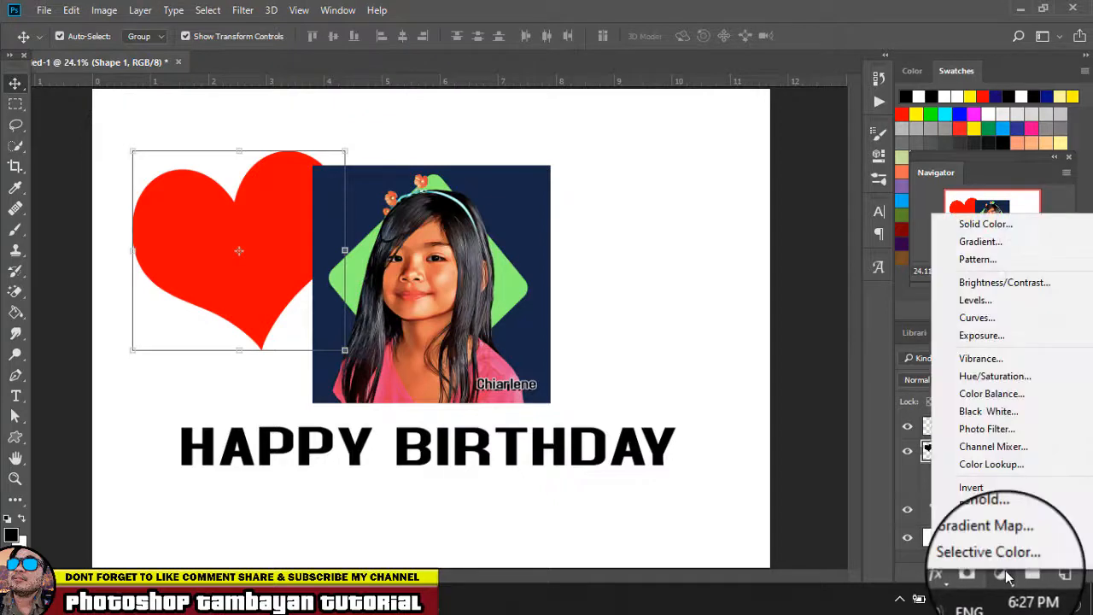
click(1042, 240)
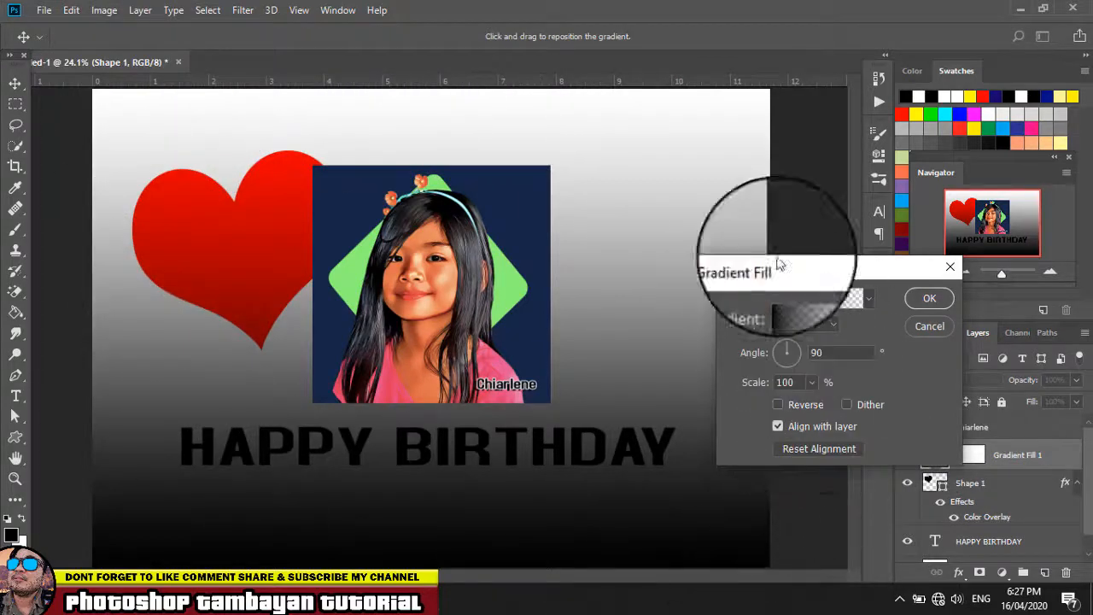
click(869, 297)
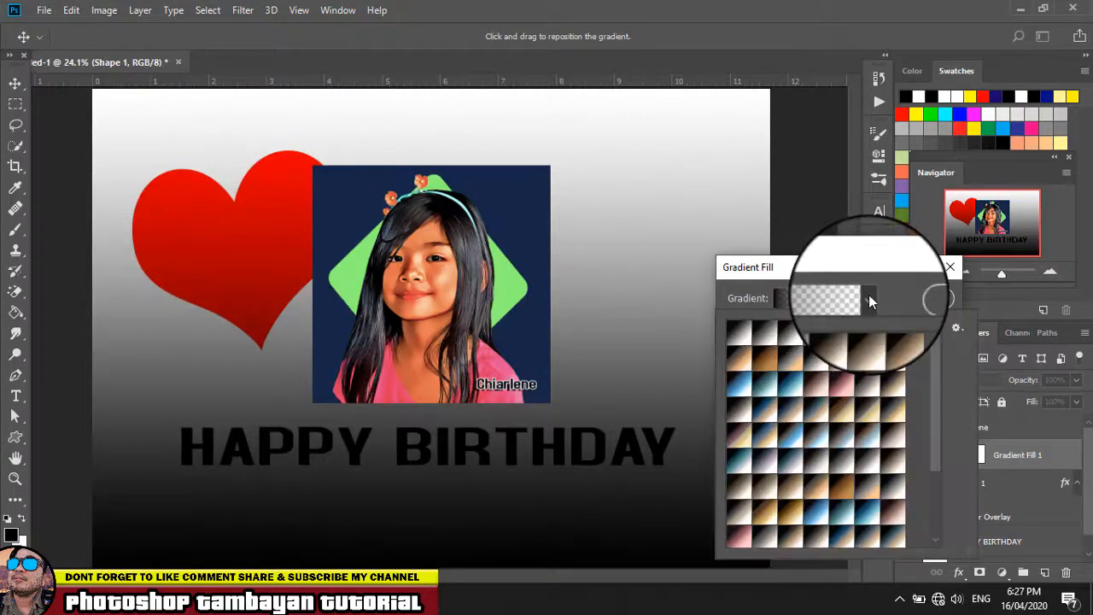
click(845, 498)
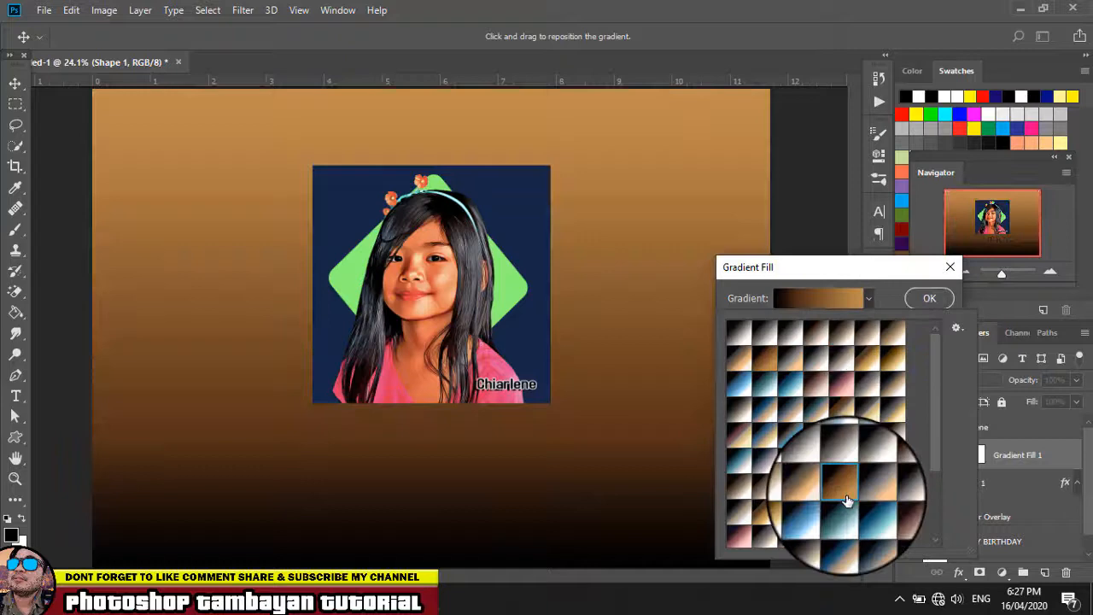
click(923, 301)
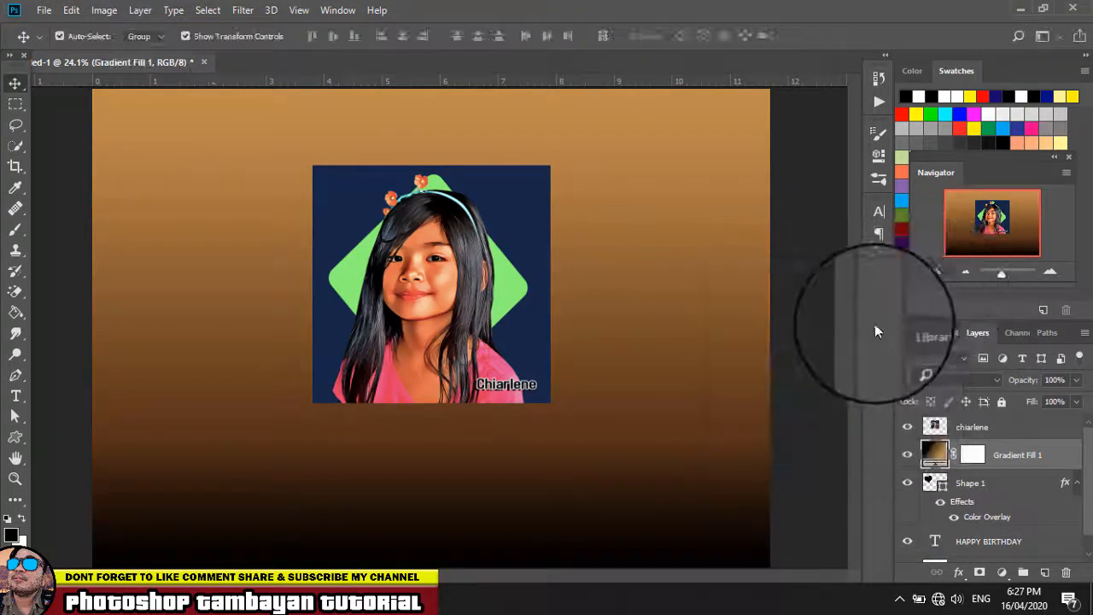
- Change the gradient fill to a reversed Radial style and enlarge its scale to about 250%
double_click(931, 459)
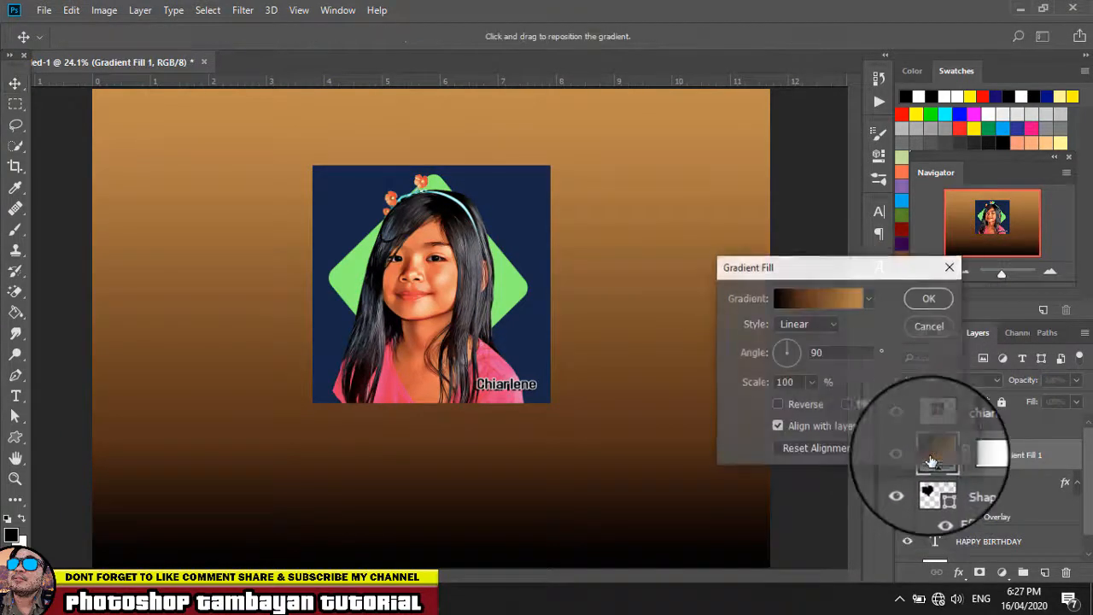
click(833, 322)
click(814, 352)
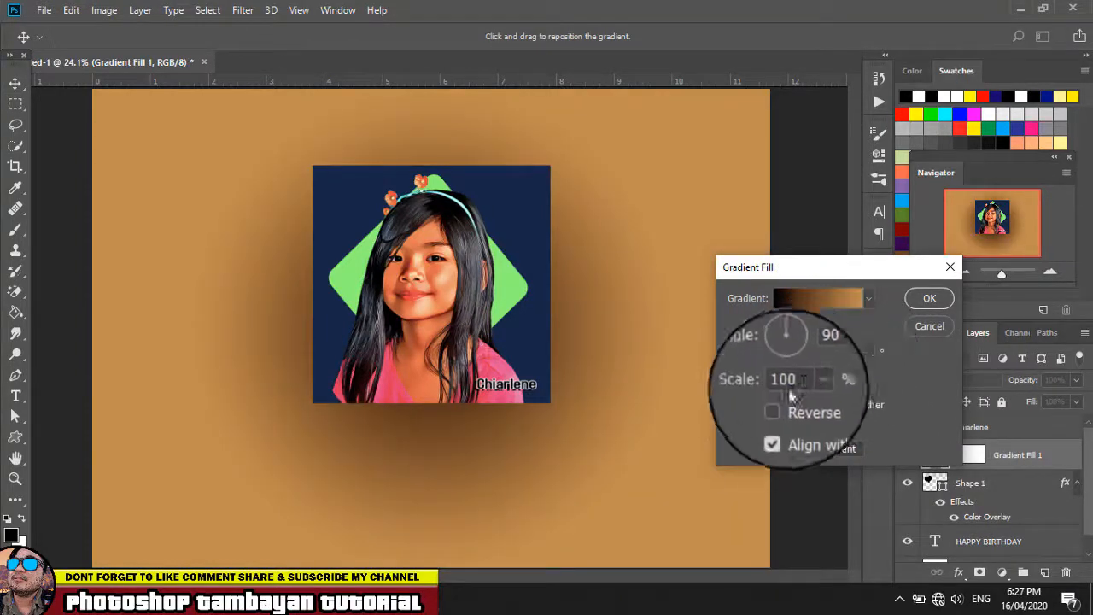
click(792, 408)
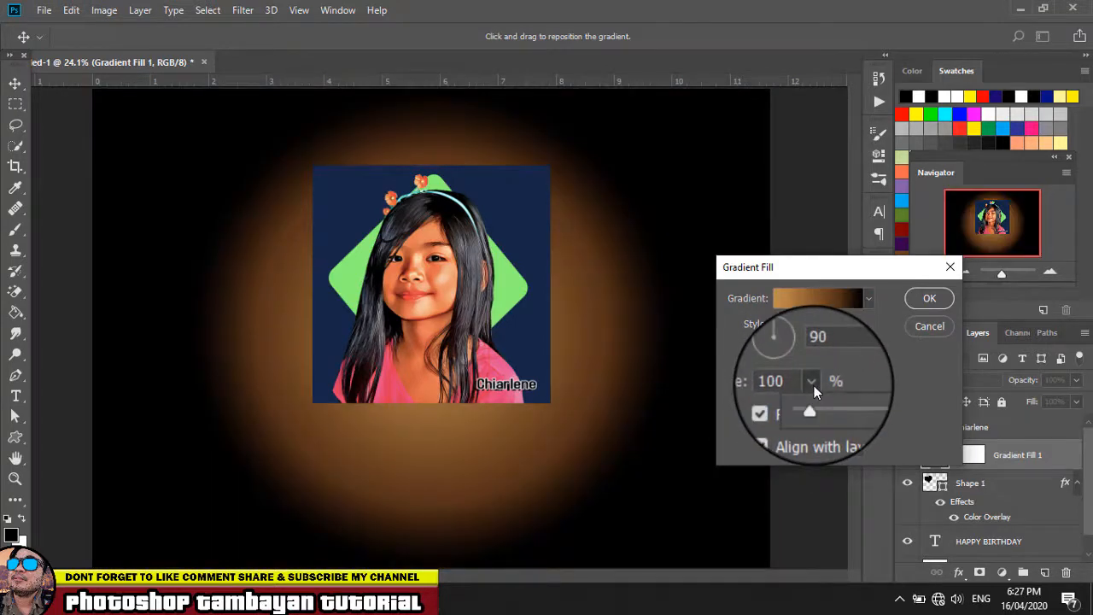
drag(810, 396, 822, 405)
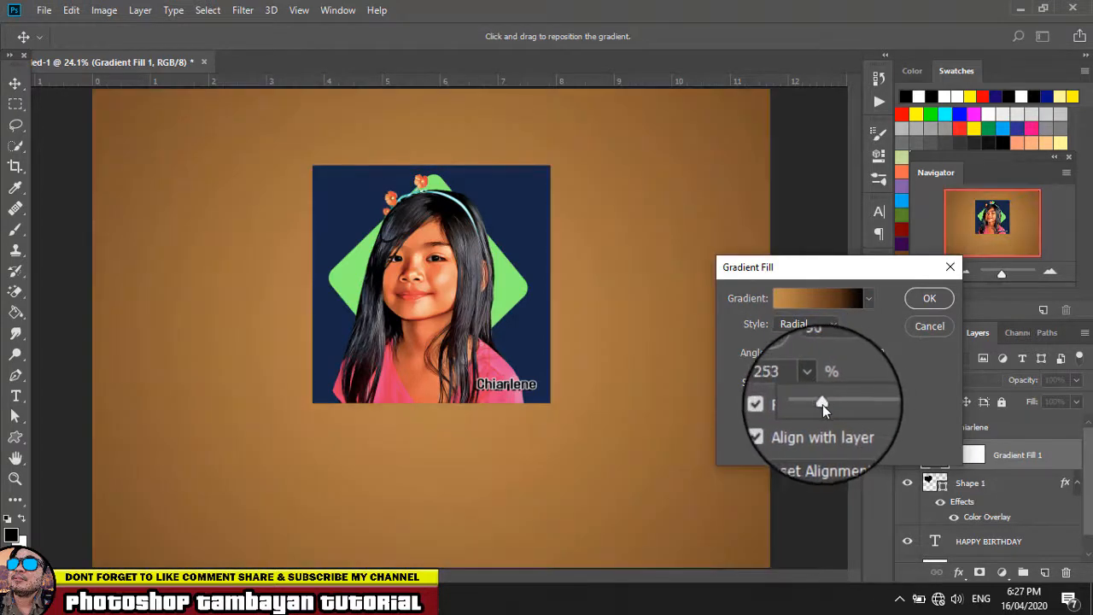
click(929, 298)
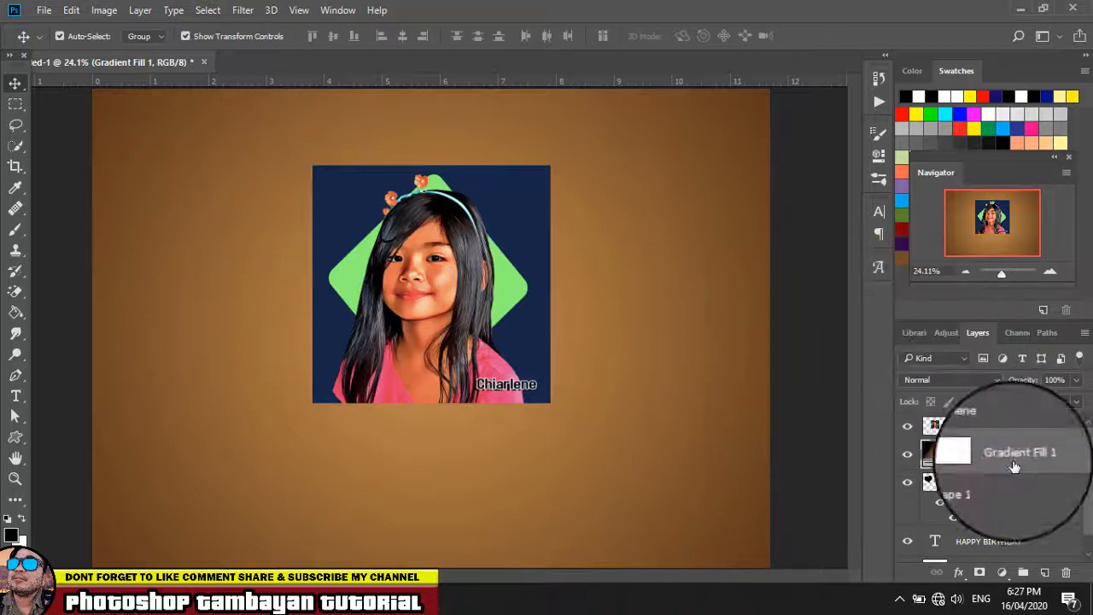
- Move the gradient fill layer beneath the HAPPY BIRTHDAY text layer, directly above the Background, and deselect it
click(1036, 490)
click(1049, 454)
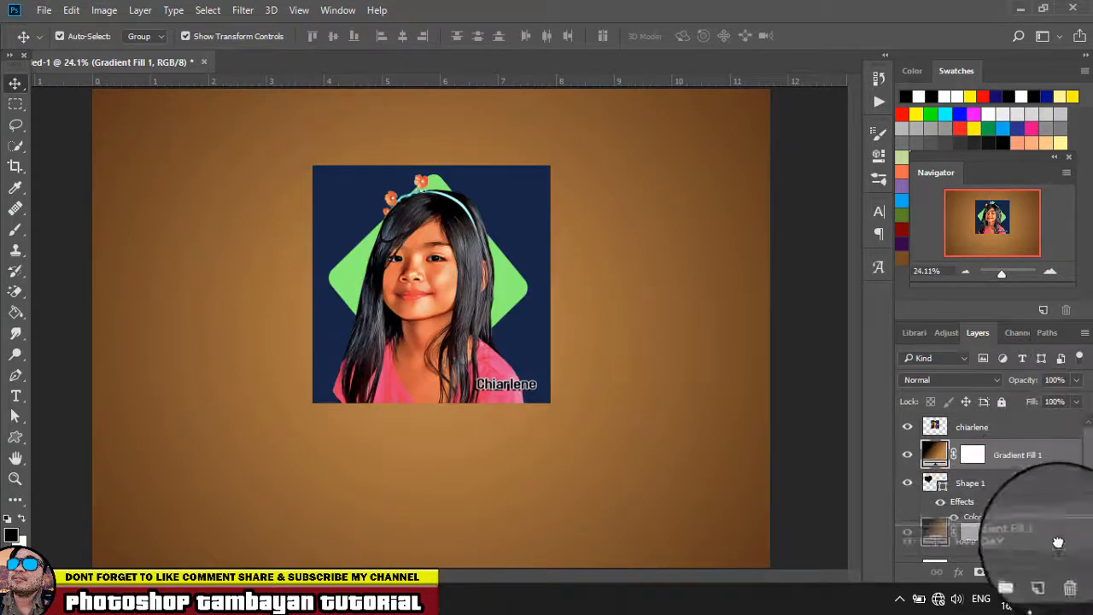
scroll(1059, 547, down, 1)
drag(1065, 573, 1057, 536)
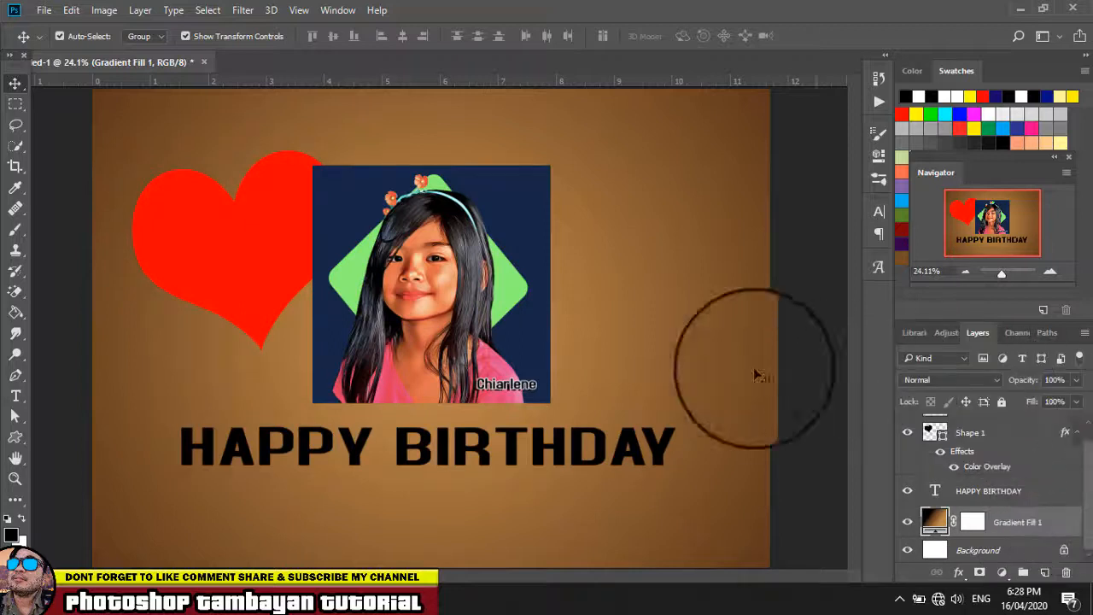
click(800, 418)
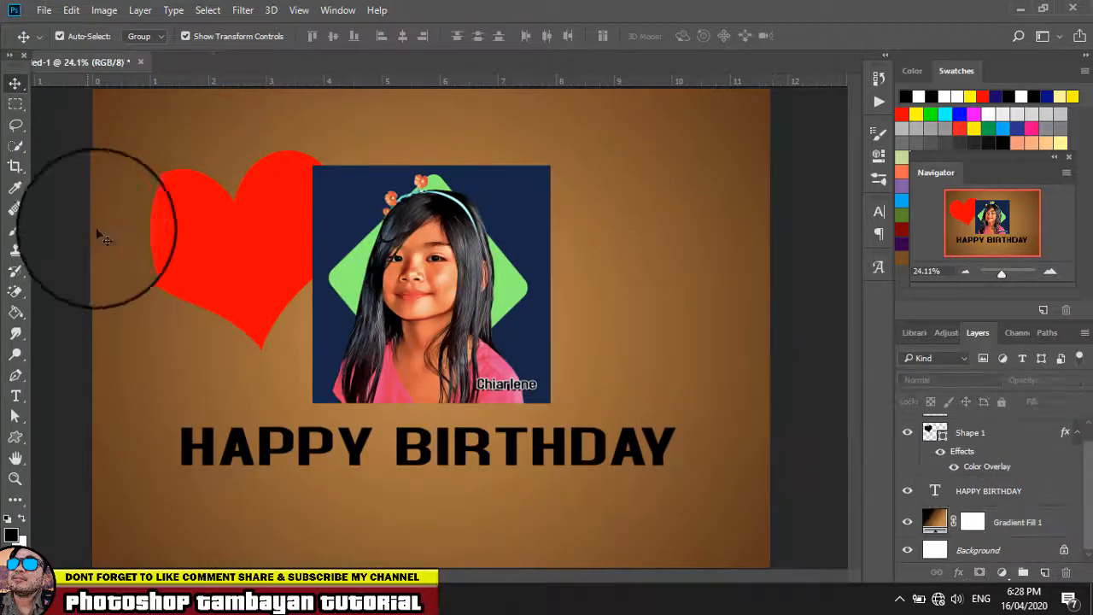
- Scale the red heart down proportionally to about 88%, keeping its upper corner beside the portrait in place
drag(220, 253, 158, 325)
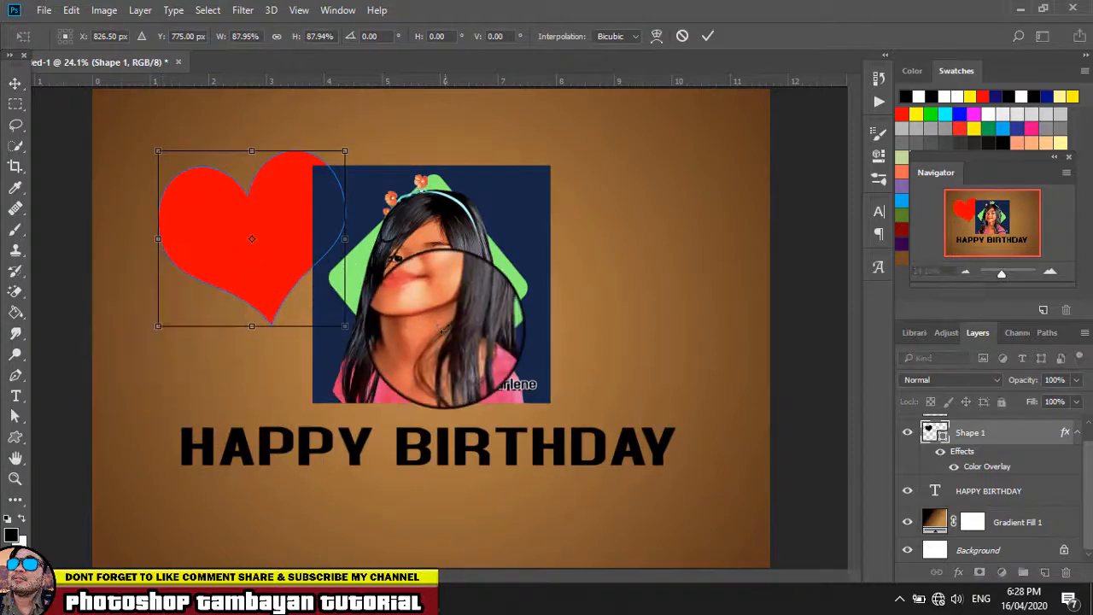
key(Return)
click(792, 247)
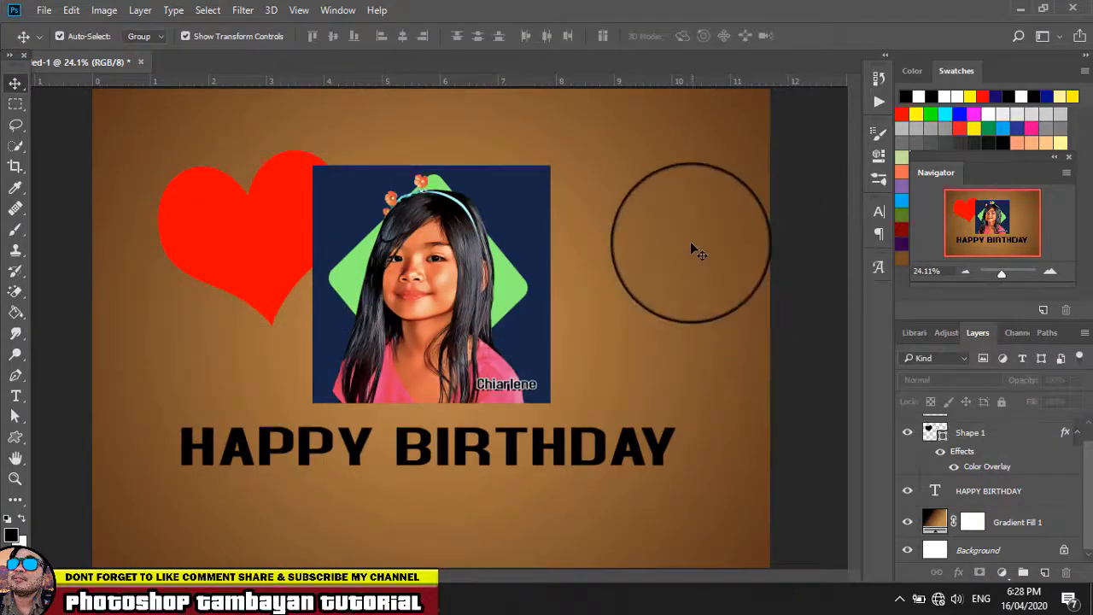
drag(692, 245, 226, 237)
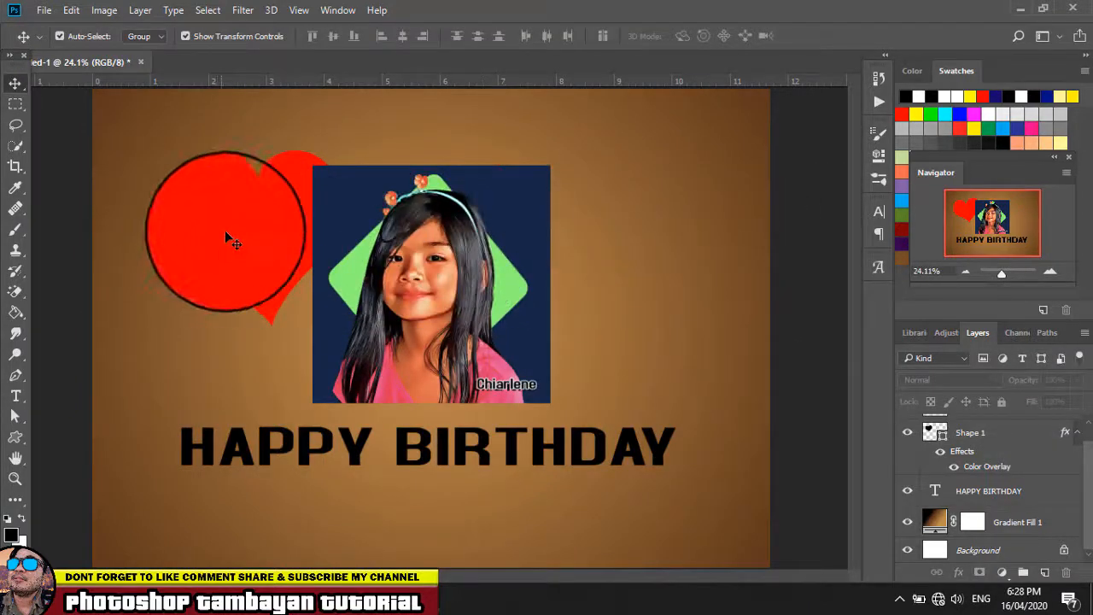
click(226, 235)
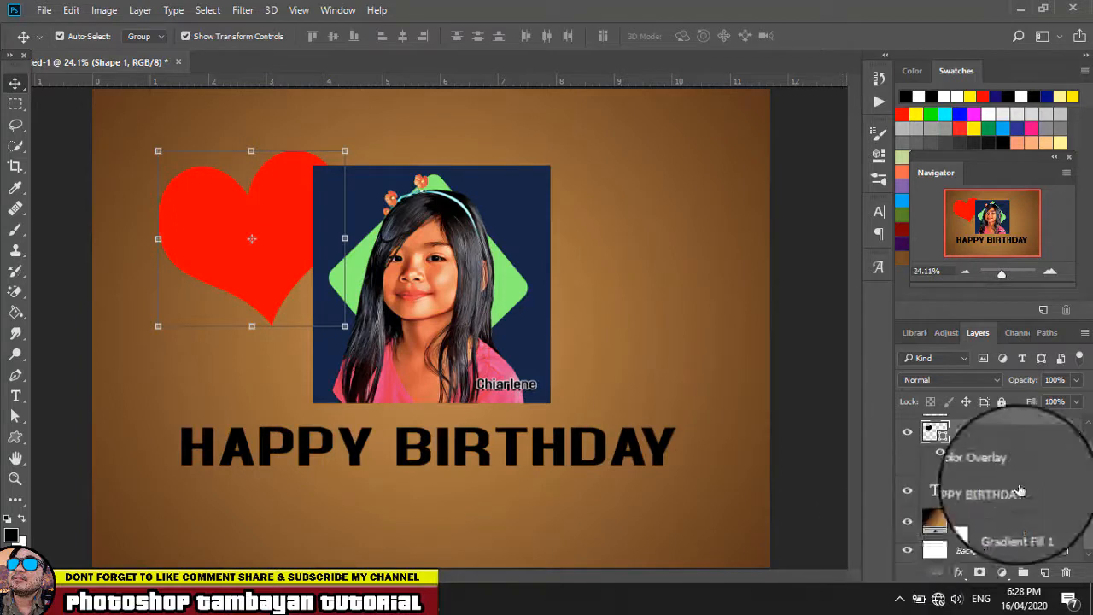
scroll(1033, 471, up, 1)
scroll(1032, 471, down, 1)
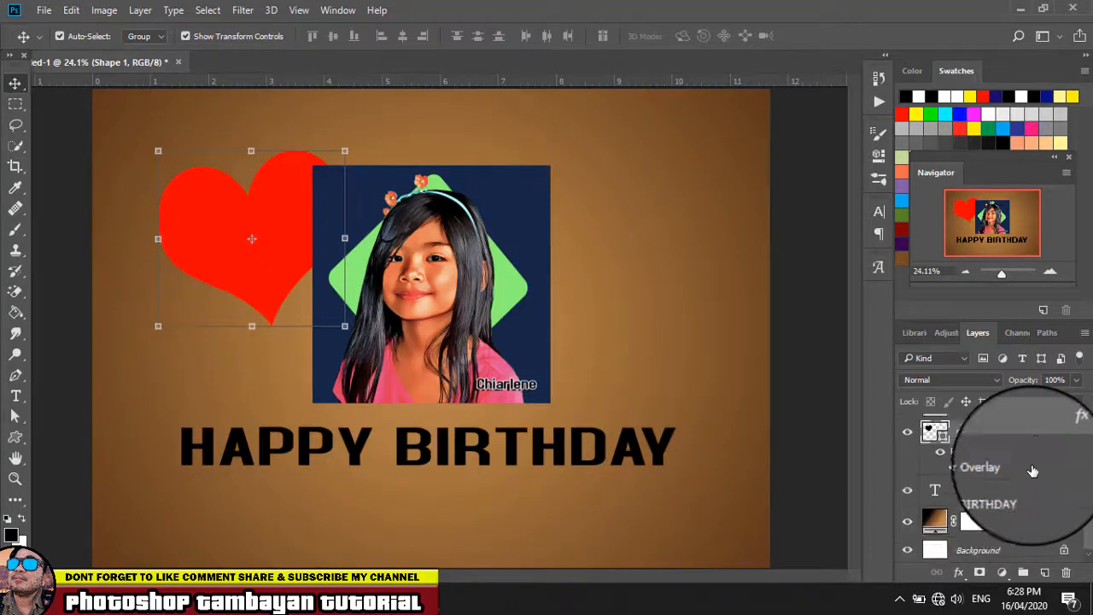
scroll(1032, 472, up, 1)
click(812, 359)
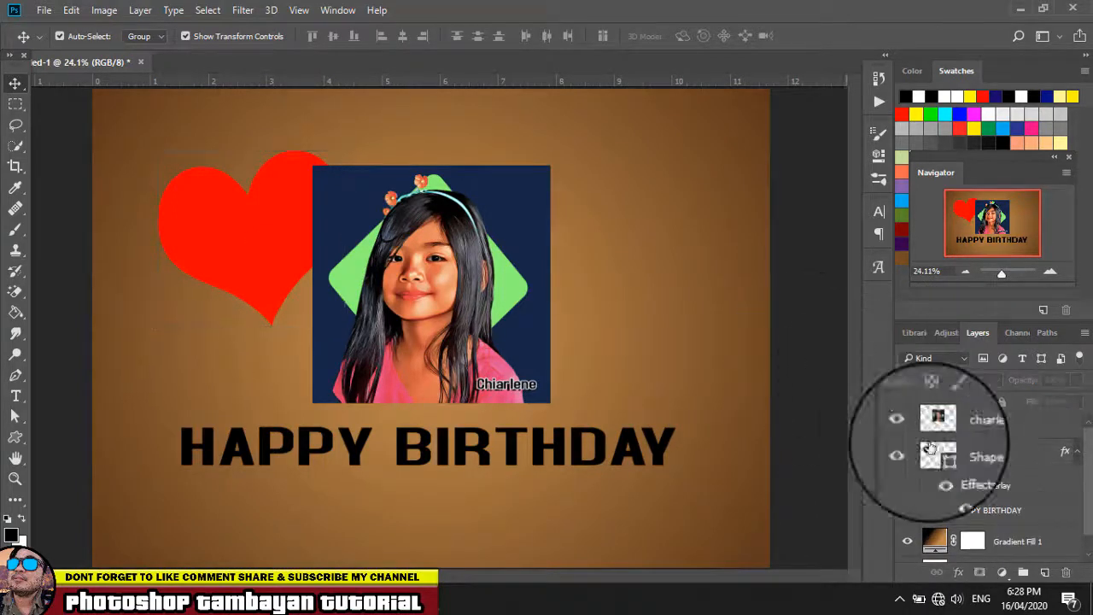
- Add an Exposure adjustment layer above the portrait and lower its exposure slightly
click(479, 237)
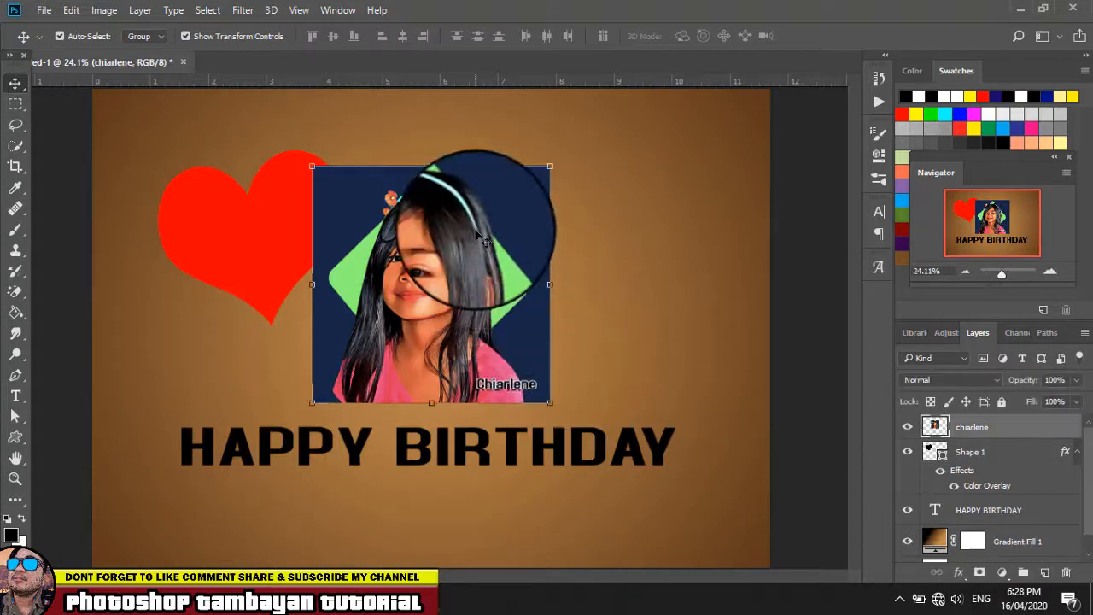
mouse_move(478, 237)
mouse_down()
mouse_move(488, 225)
mouse_move(464, 229)
mouse_up()
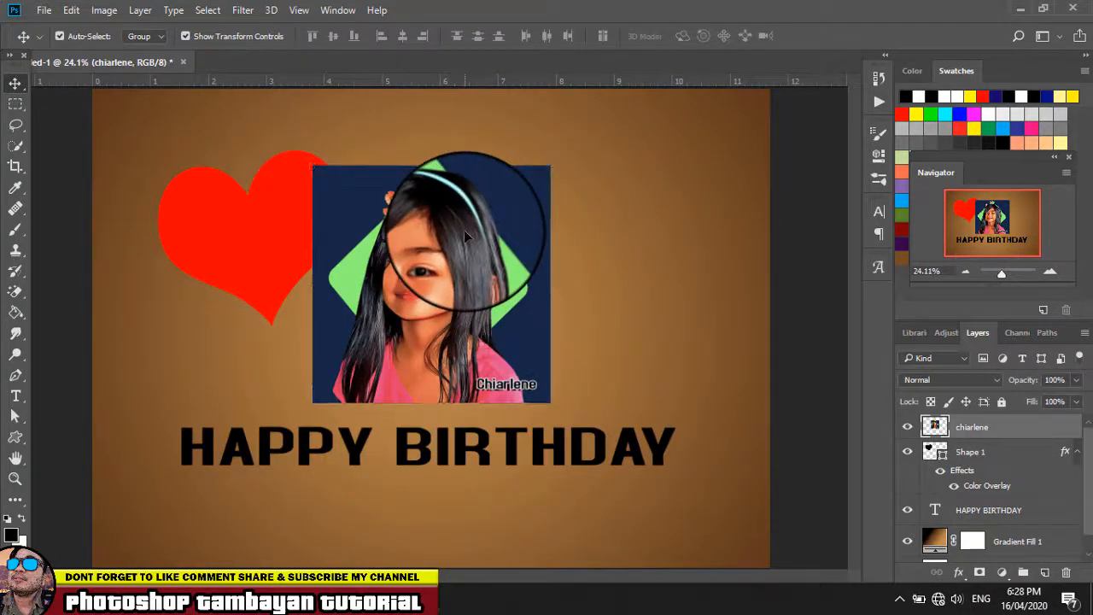
click(1002, 573)
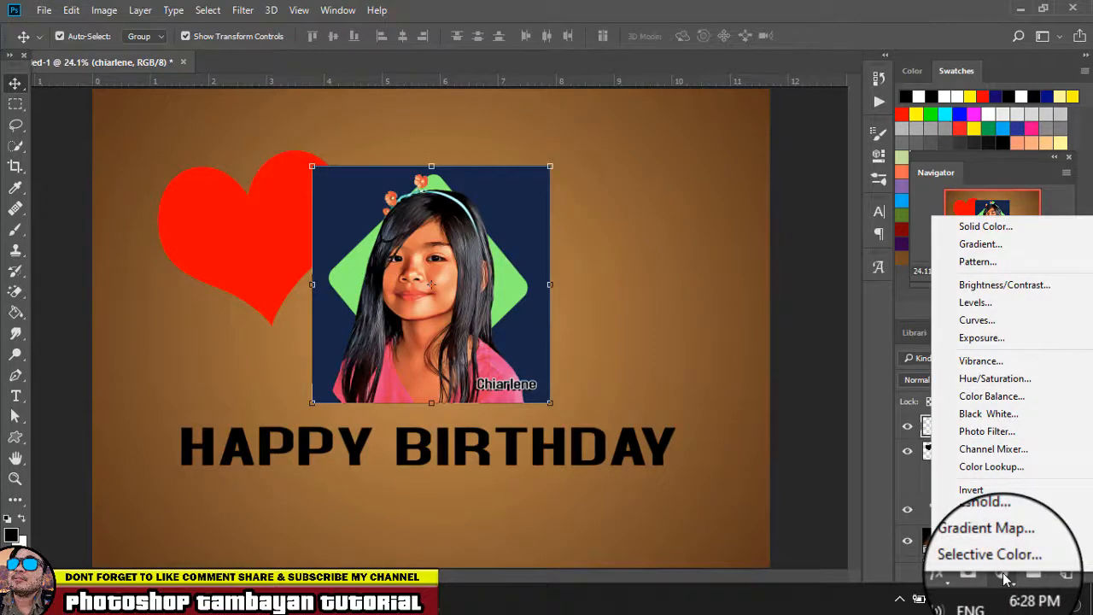
click(1000, 340)
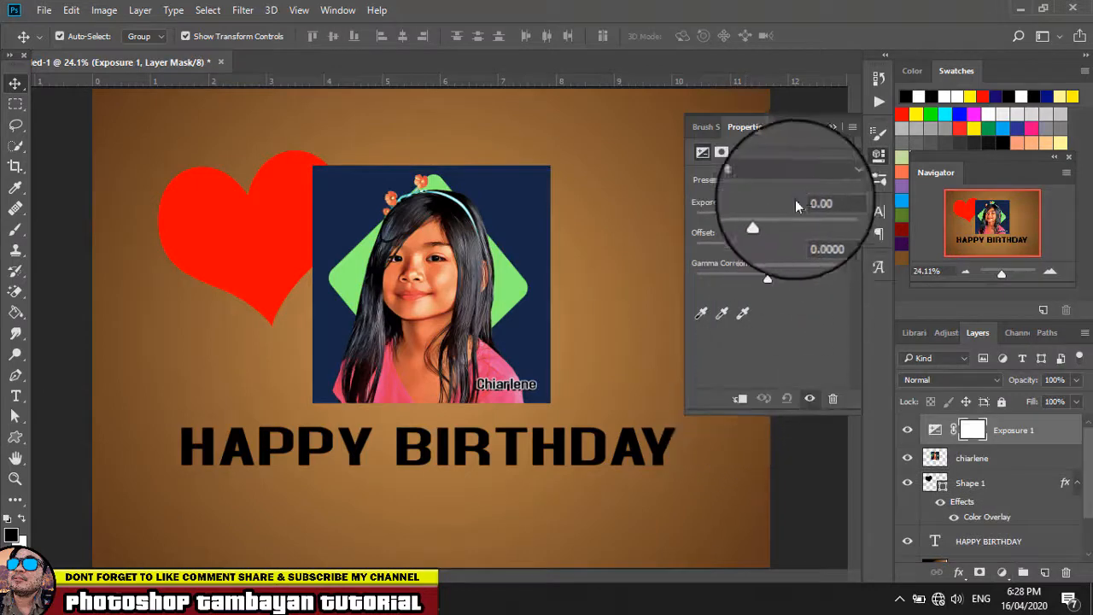
mouse_move(768, 219)
mouse_down()
mouse_move(786, 221)
mouse_move(758, 220)
mouse_move(796, 223)
mouse_move(761, 225)
mouse_up()
click(830, 127)
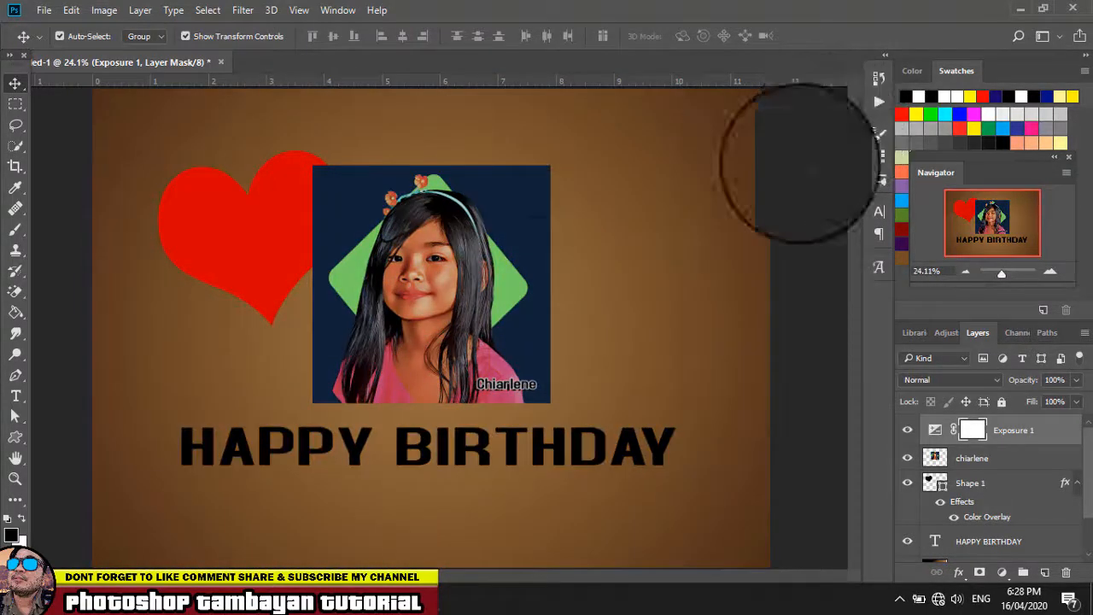
- Clip the Exposure adjustment to the portrait layer so that it affects only the photo
click(454, 266)
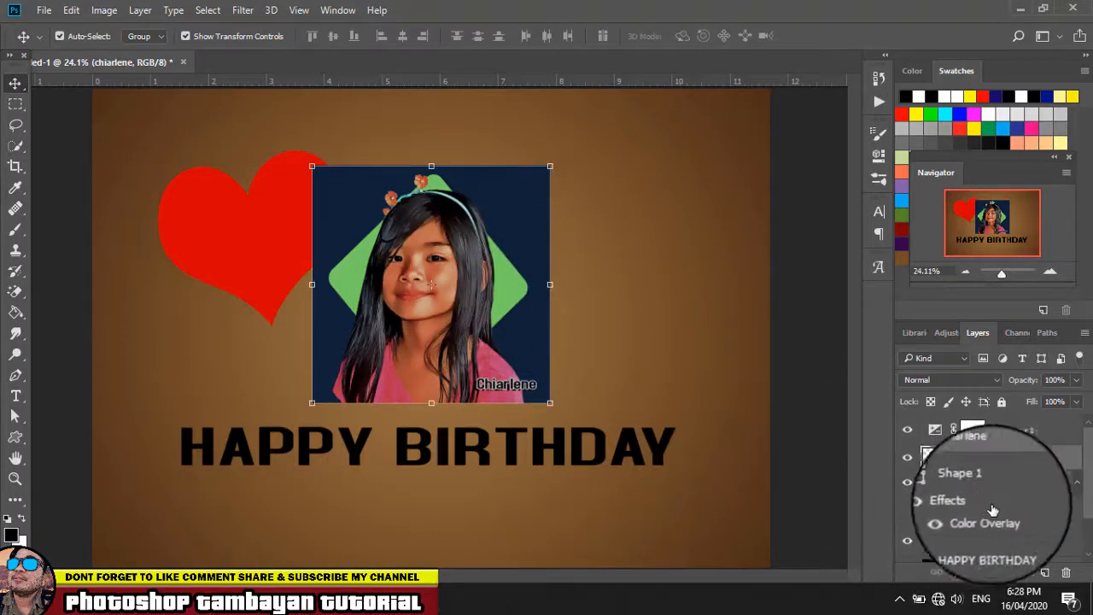
click(1055, 435)
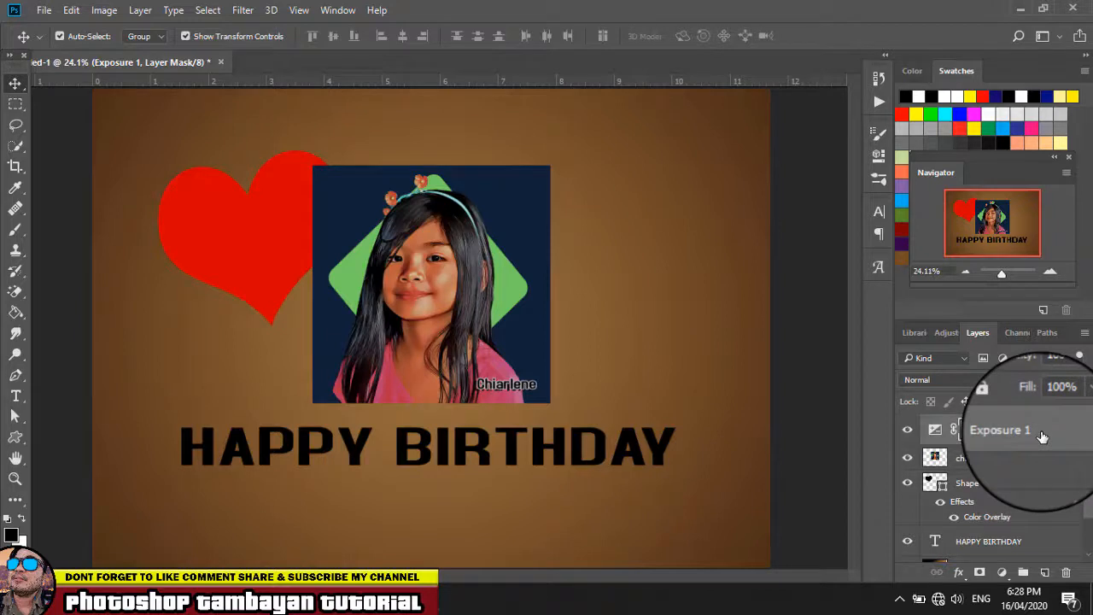
drag(1042, 437, 1044, 442)
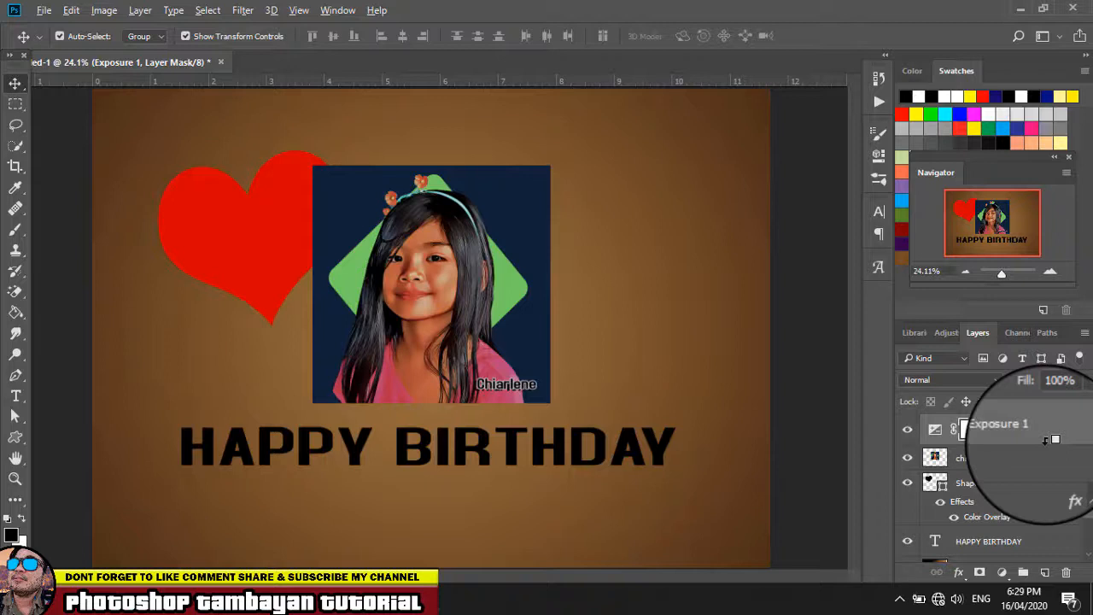
alt+click(1050, 439)
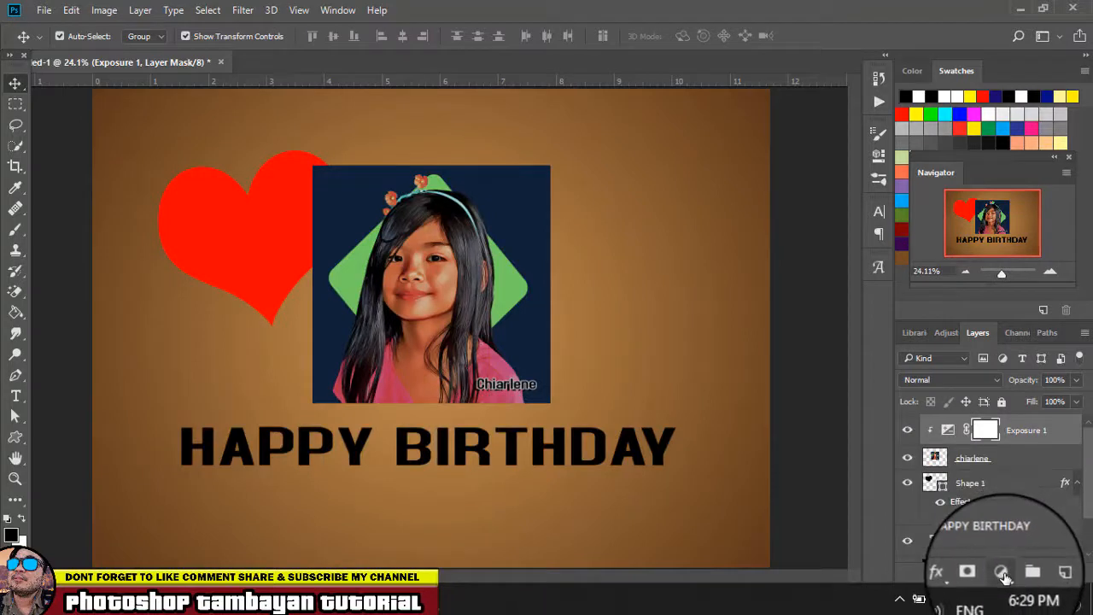
- Raise the exposure of the clipped Exposure adjustment to brighten the portrait slightly
double_click(947, 432)
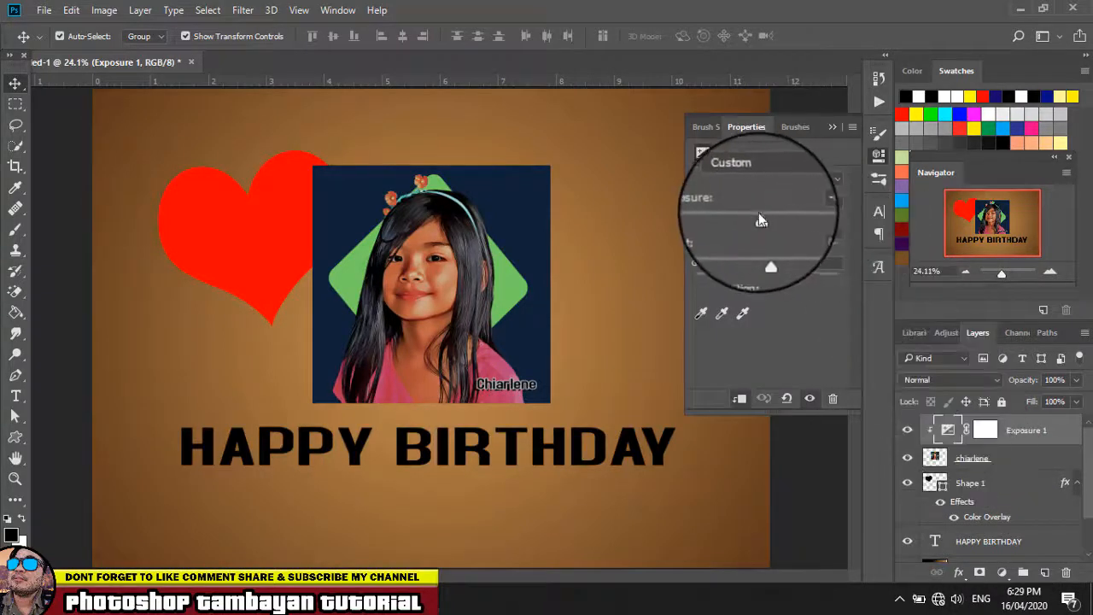
drag(760, 217, 773, 220)
click(833, 126)
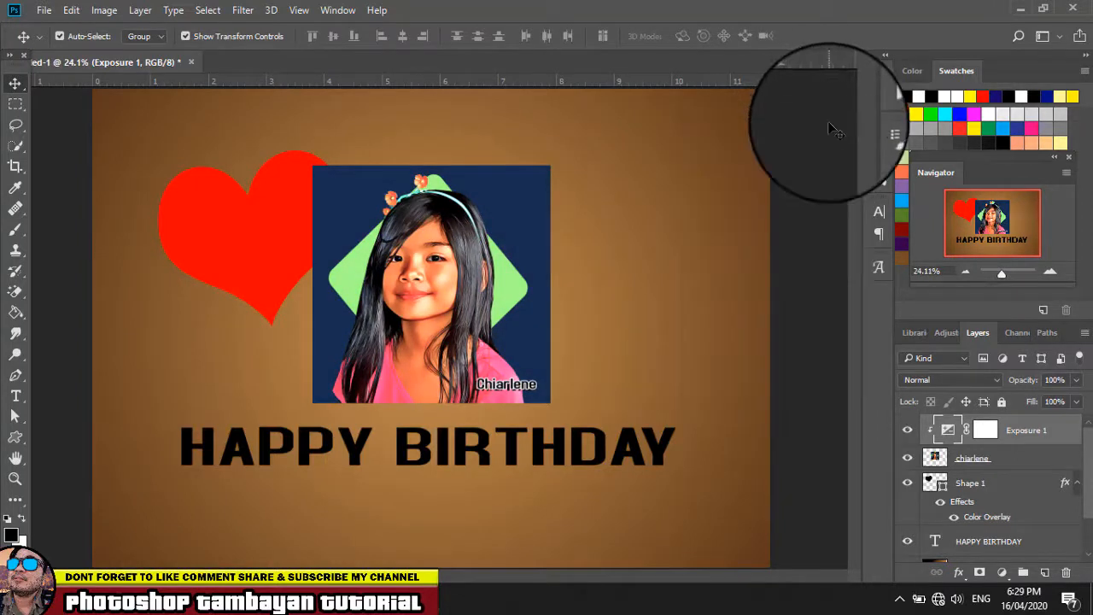
- Add a Curves adjustment layer above the Exposure adjustment
click(1034, 433)
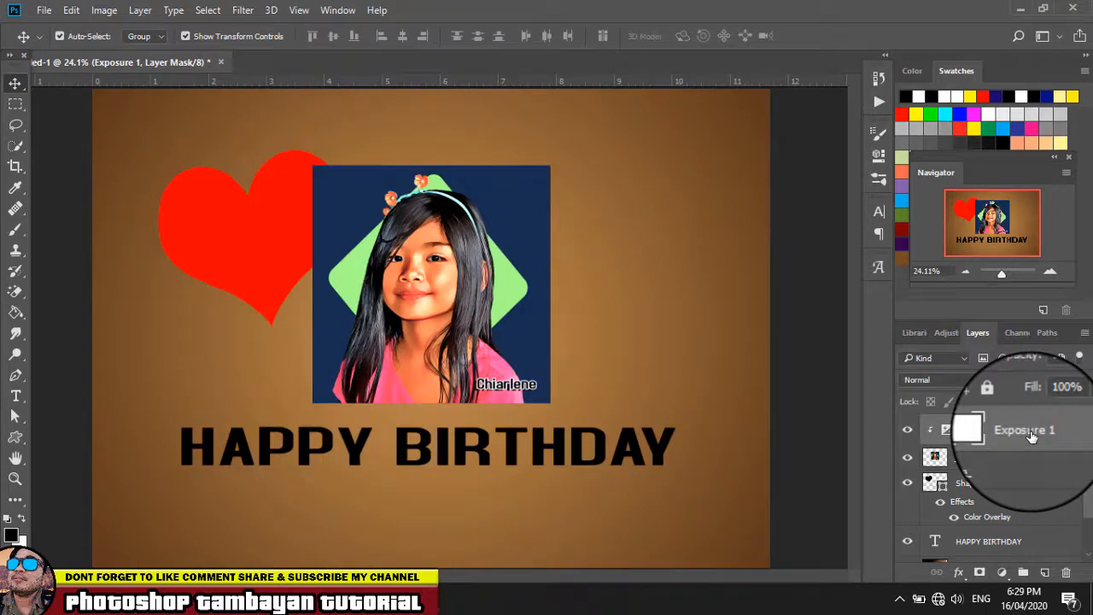
click(1002, 572)
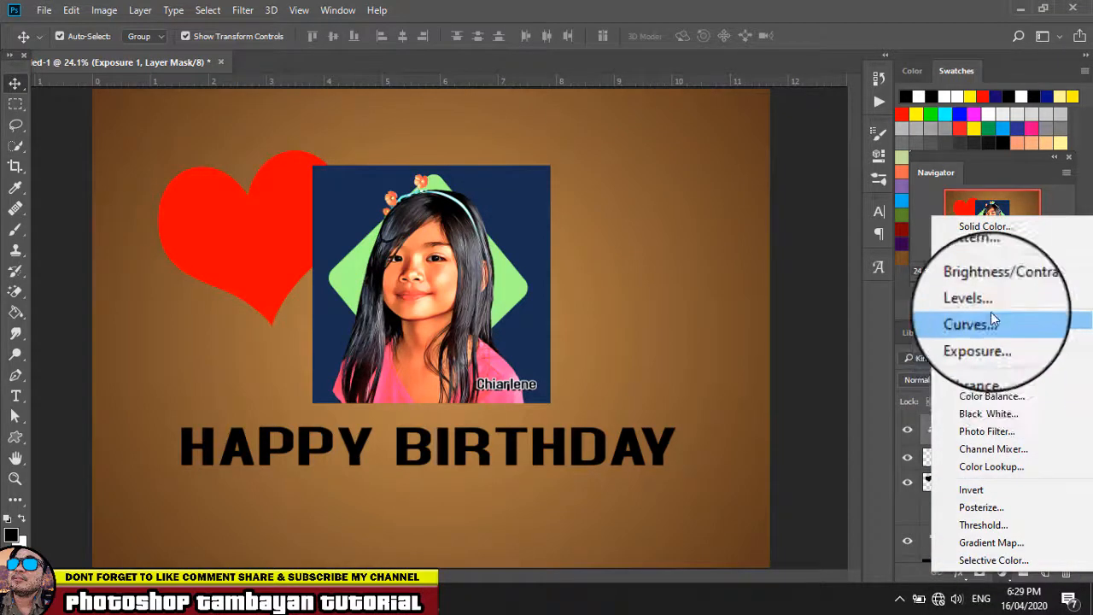
click(991, 312)
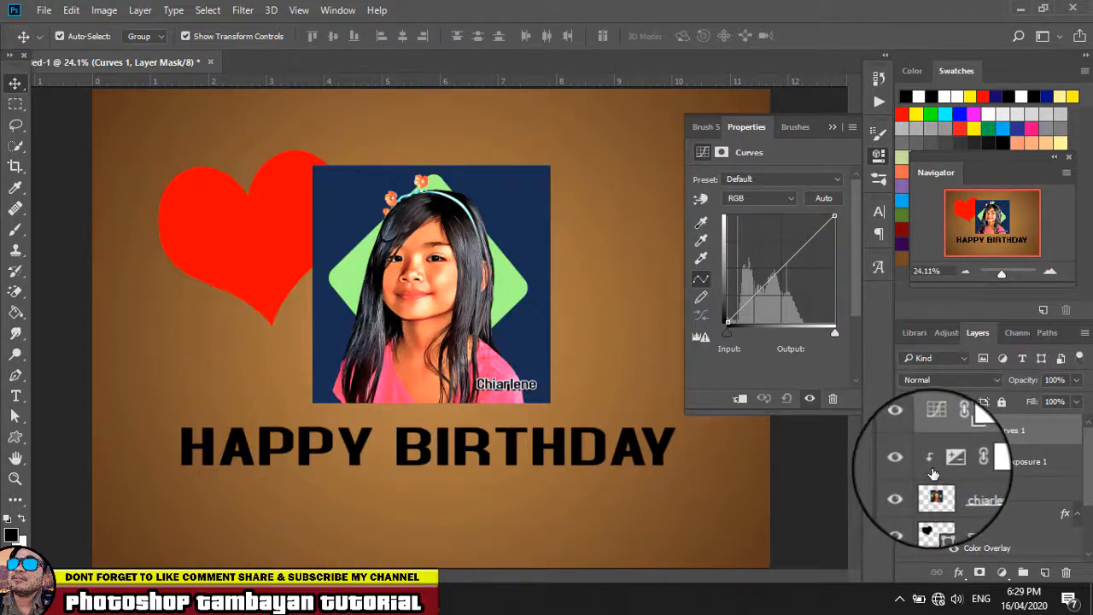
- Clip the Curves adjustment to the portrait layer along with the Exposure adjustment
click(833, 128)
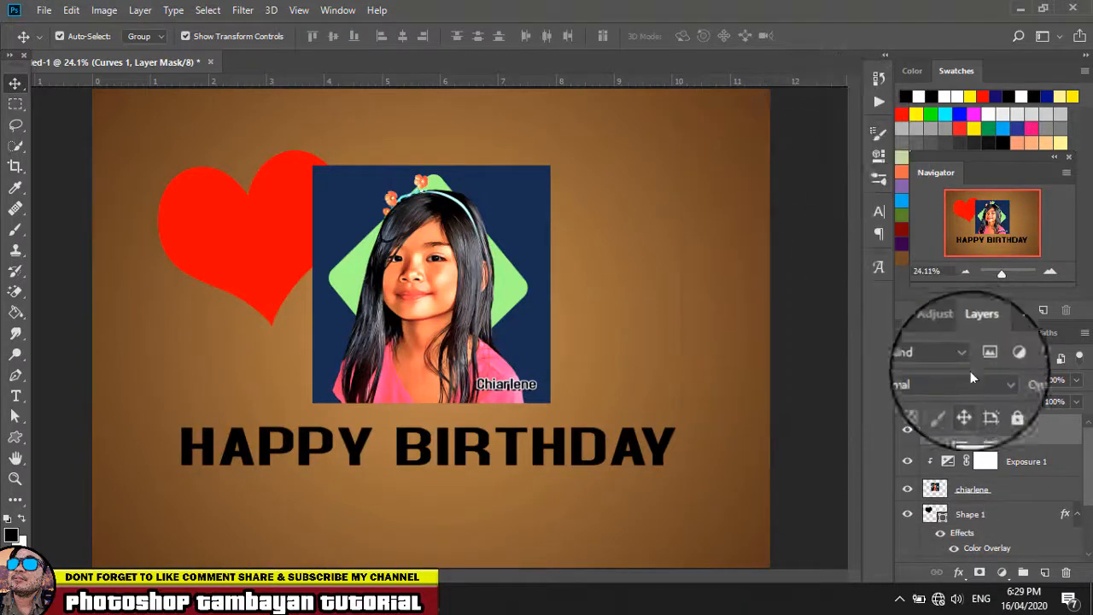
right_click(1039, 434)
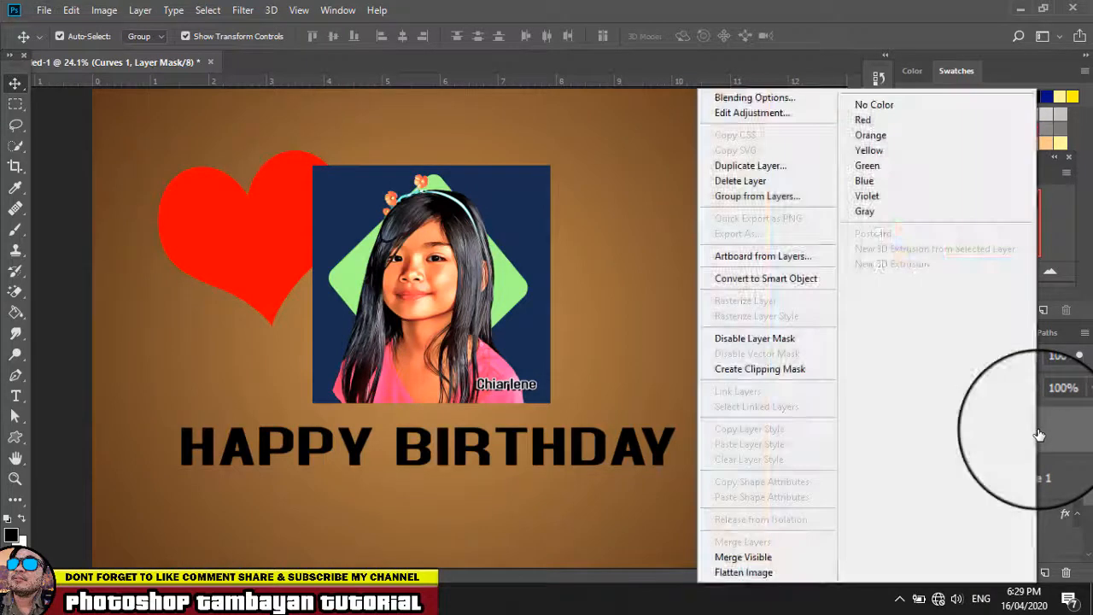
click(789, 372)
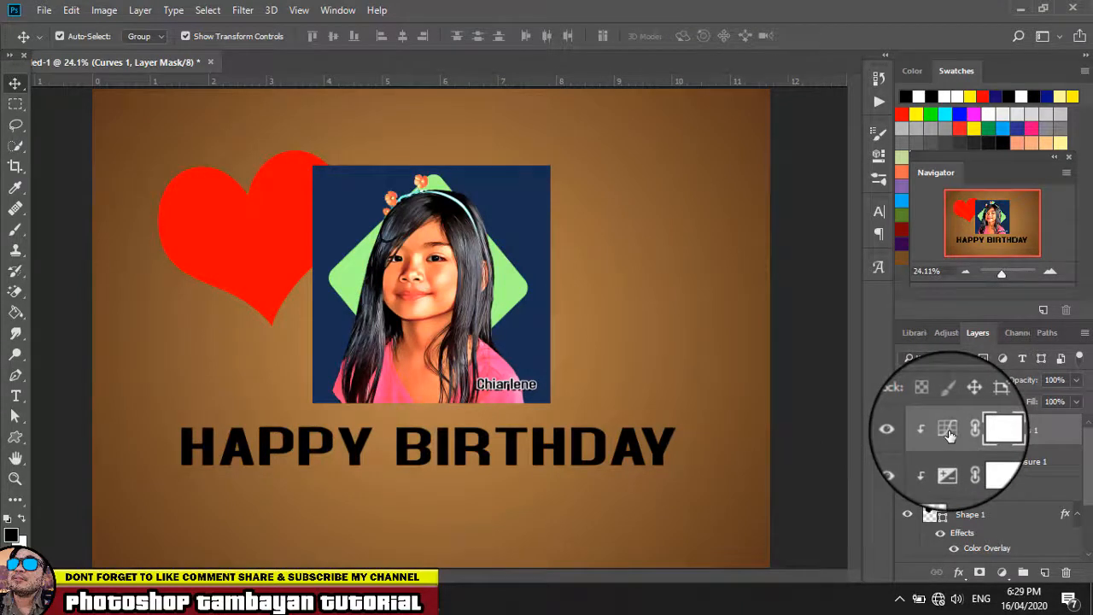
- Darken the portrait's midtones slightly by lowering the middle of the clipped Curves adjustment to input 132, output 121
double_click(948, 433)
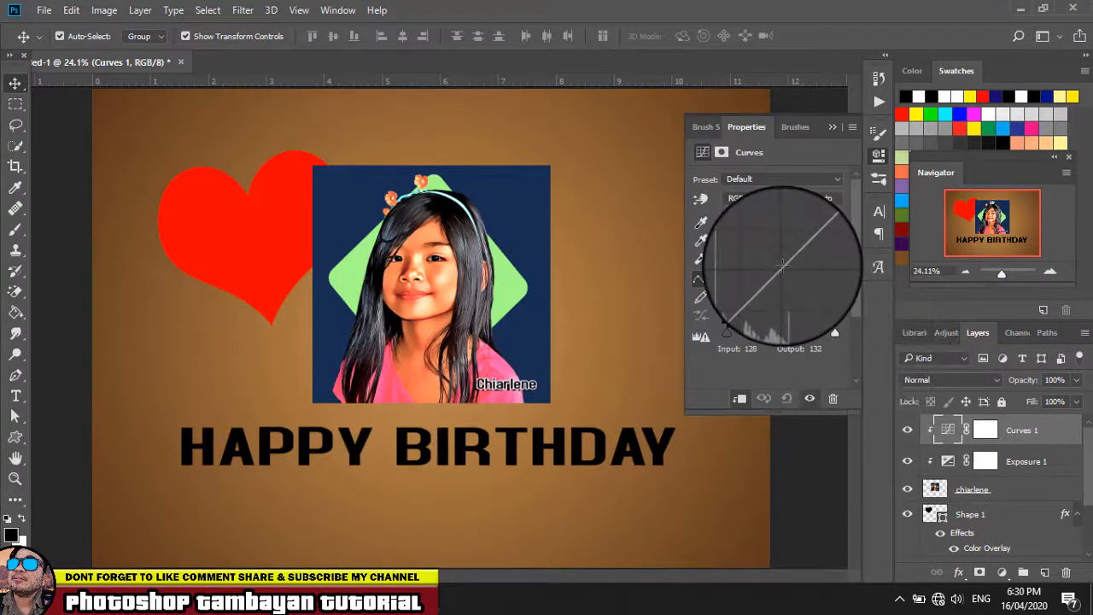
mouse_move(783, 266)
mouse_down()
mouse_move(781, 282)
mouse_move(778, 266)
mouse_move(791, 276)
mouse_move(782, 272)
mouse_up()
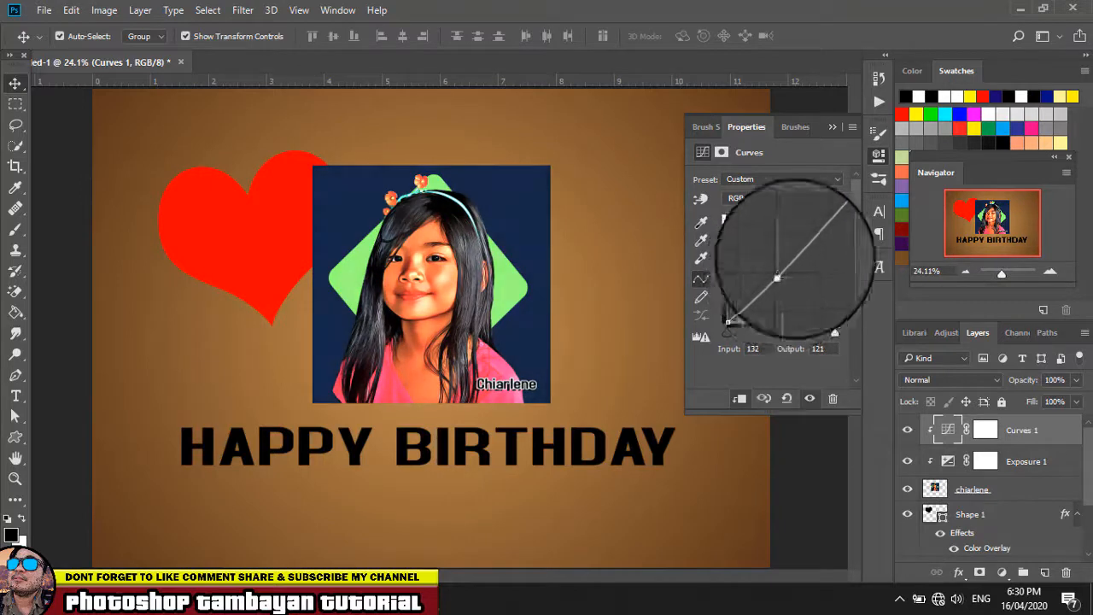
click(831, 128)
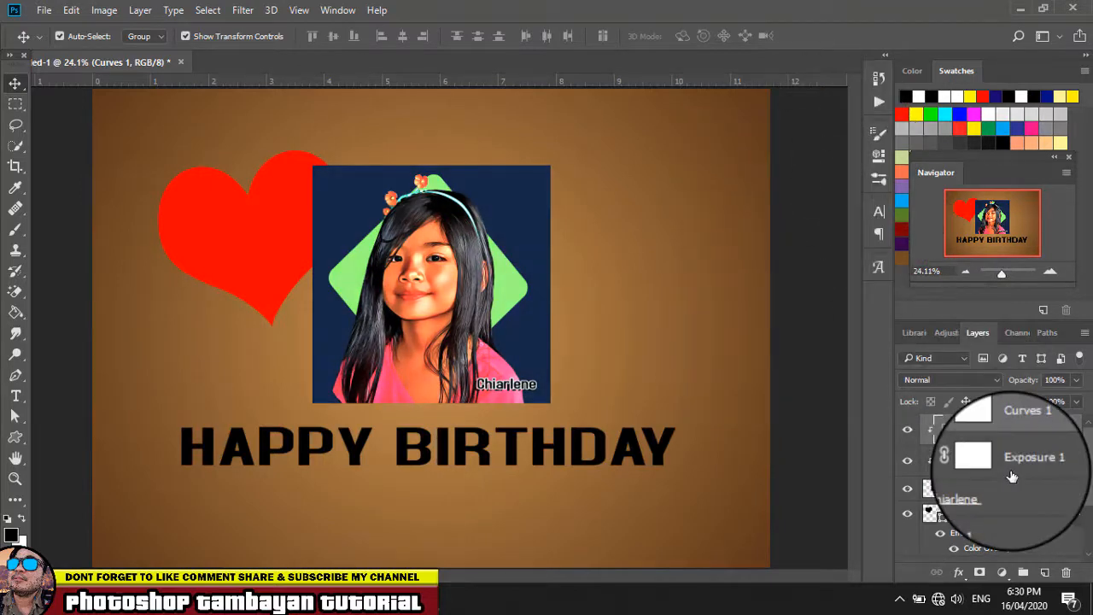
- Move the portrait slightly to the left over the heart, and select the heart shape
scroll(1007, 469, down, 2)
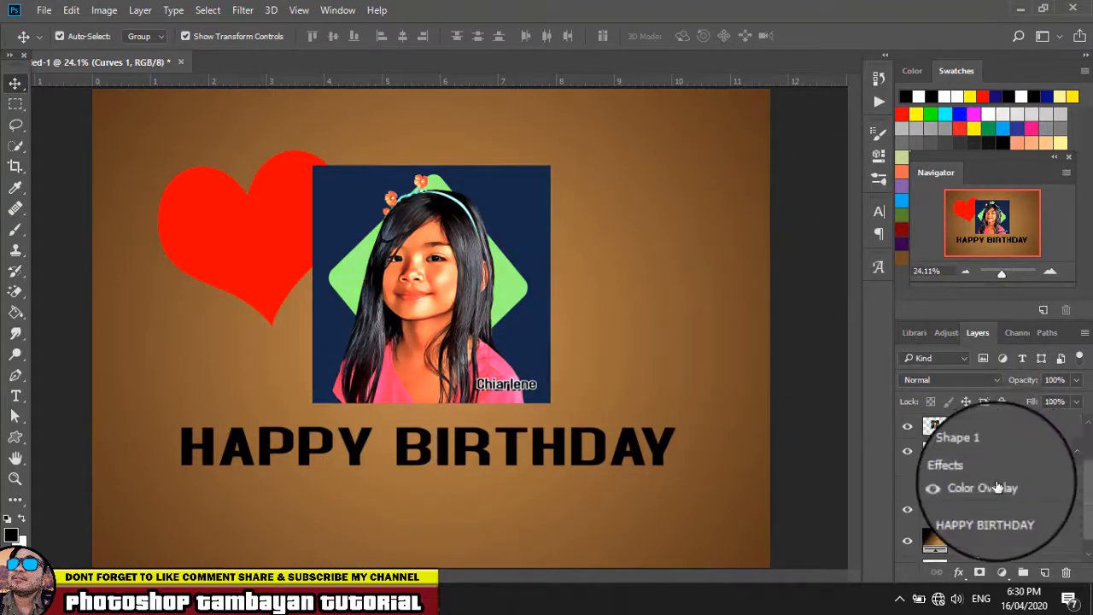
scroll(1034, 530, up, 2)
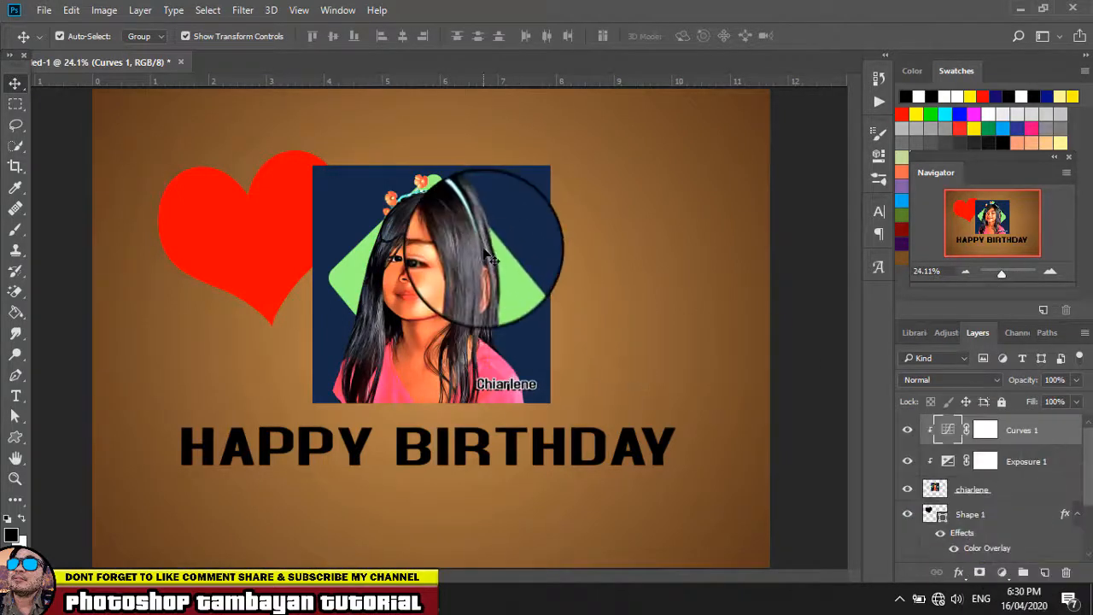
mouse_move(474, 249)
mouse_down()
mouse_move(484, 254)
mouse_move(471, 251)
mouse_up()
click(229, 224)
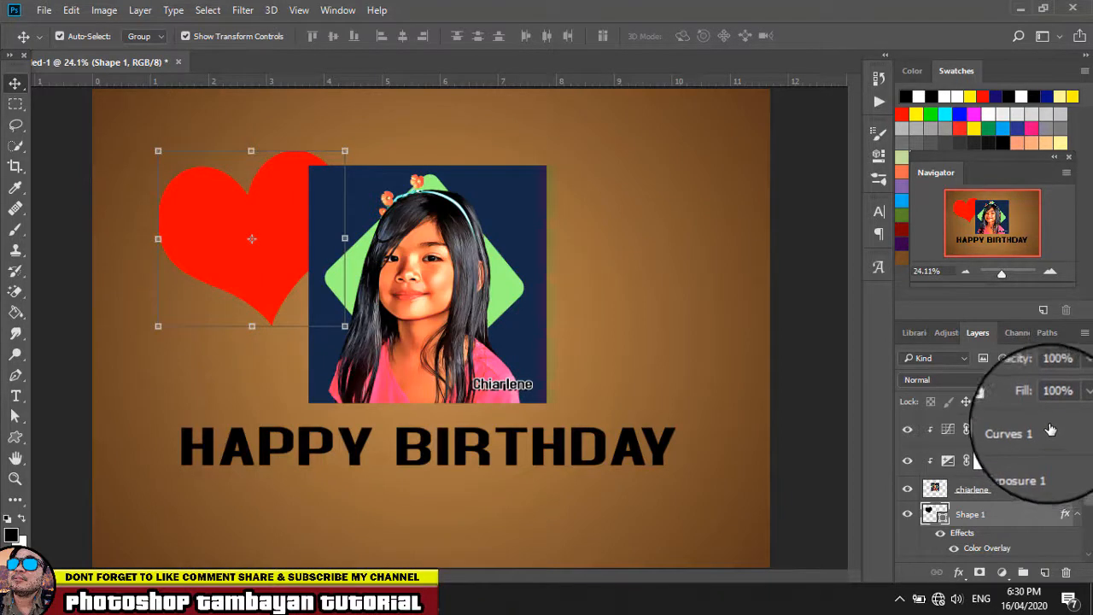
- Merge all layers from Curves 1 down to Gradient Fill 1 into one layer, leaving the Background layer separate
click(1050, 428)
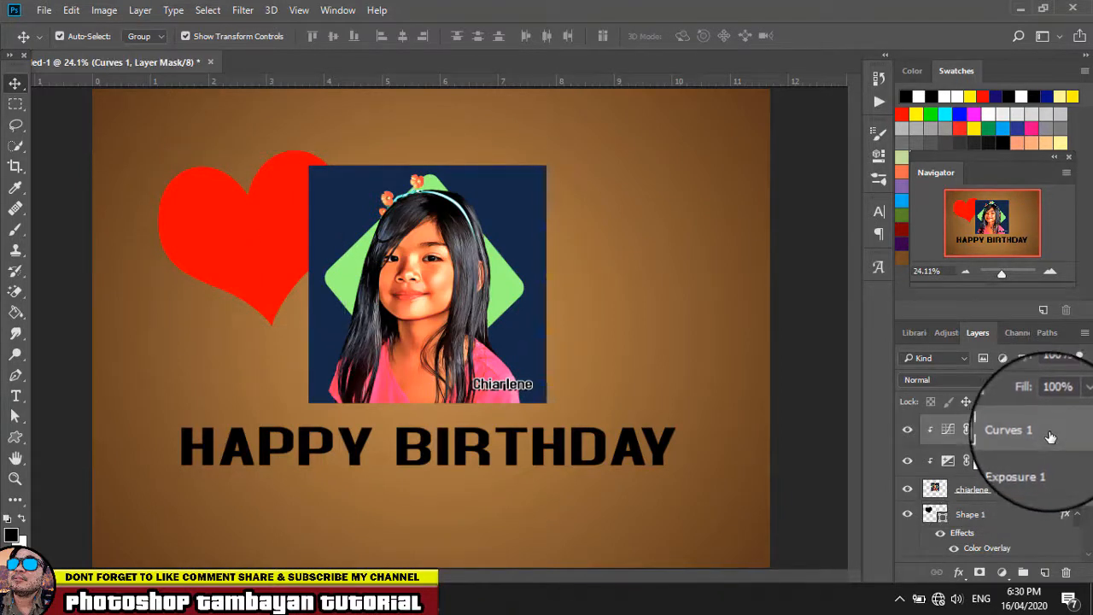
scroll(1032, 479, down, 5)
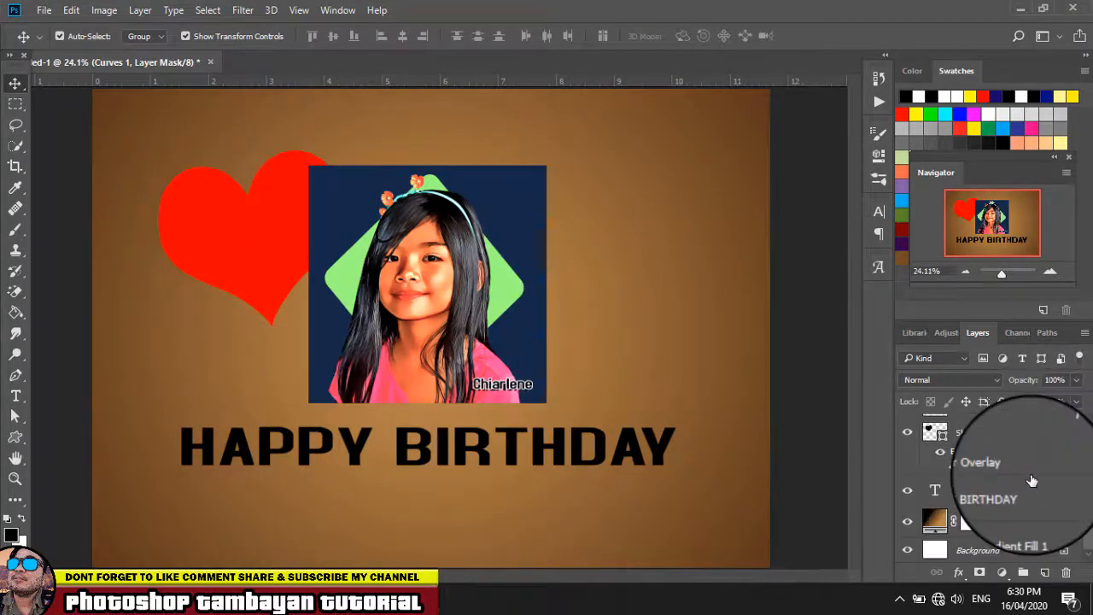
shift+click(1028, 525)
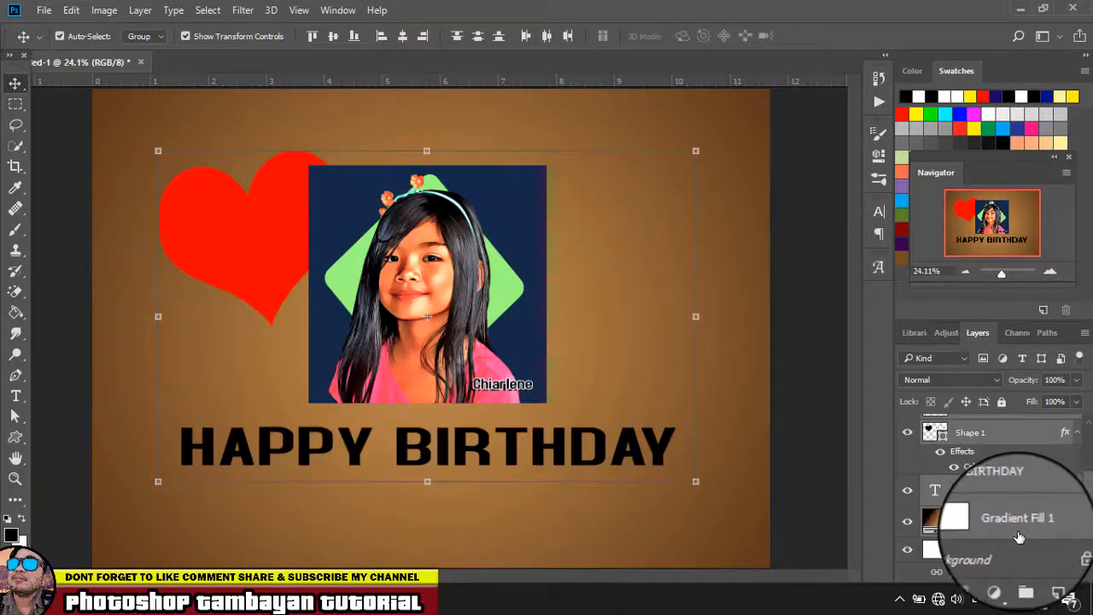
key(ctrl+e)
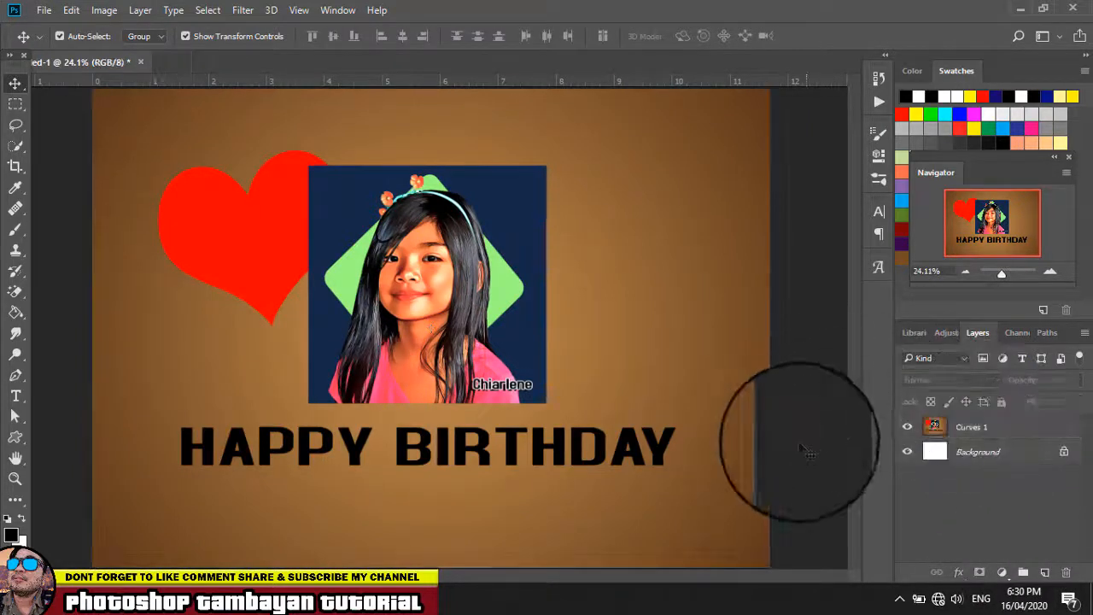
drag(376, 246, 479, 268)
drag(352, 271, 282, 249)
drag(618, 459, 603, 500)
click(804, 335)
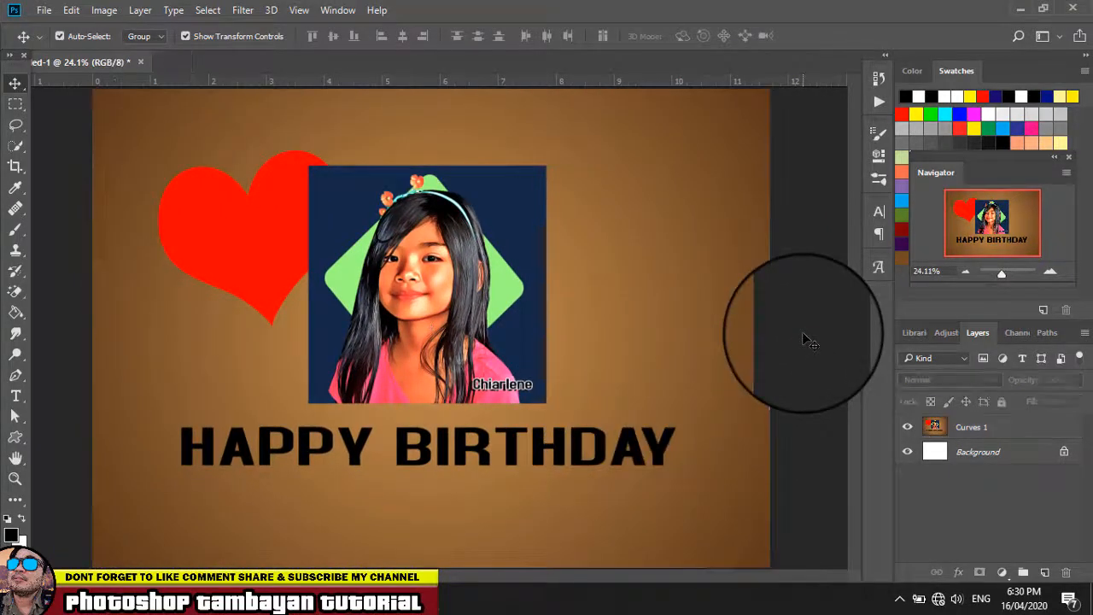